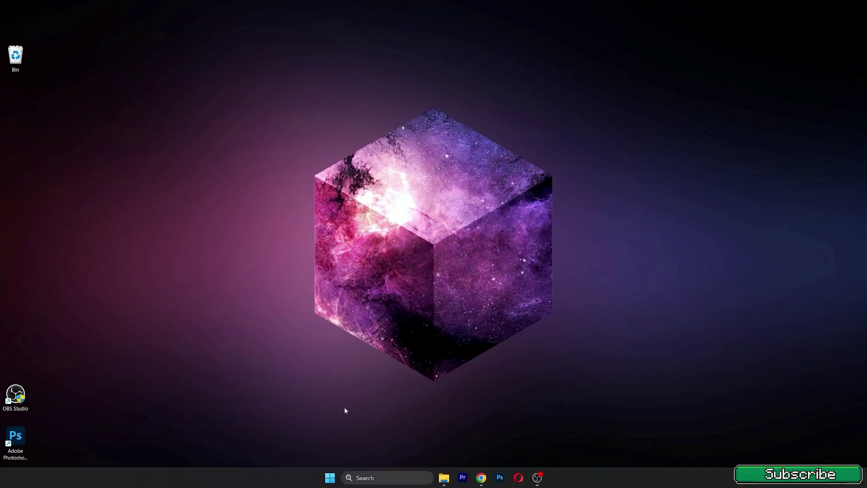
Step: Run Check for updates in Windows Update, confirm the PC is up to date, then close Settings
left_click(330, 478)
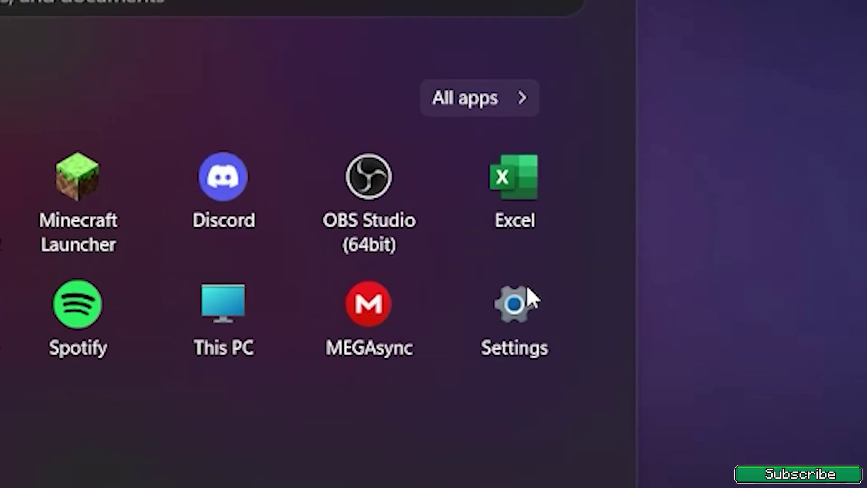
left_click(537, 262)
scroll(237, 235, "down", 3)
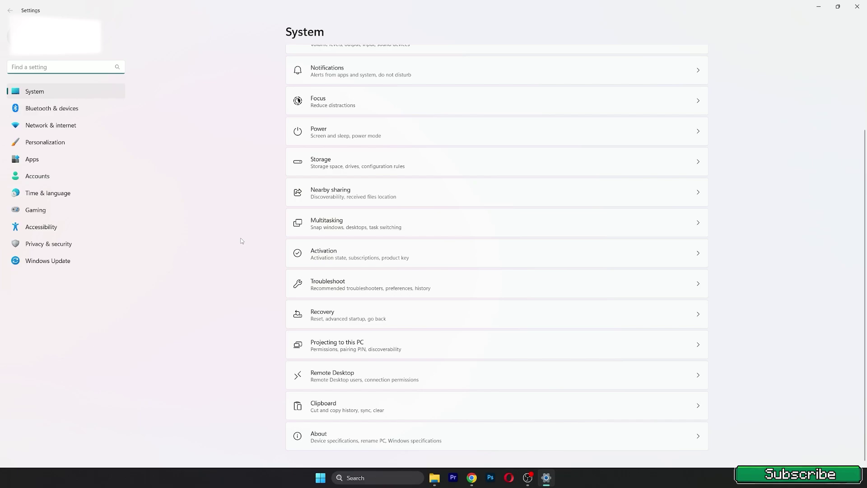
scroll(230, 237, "up", 3)
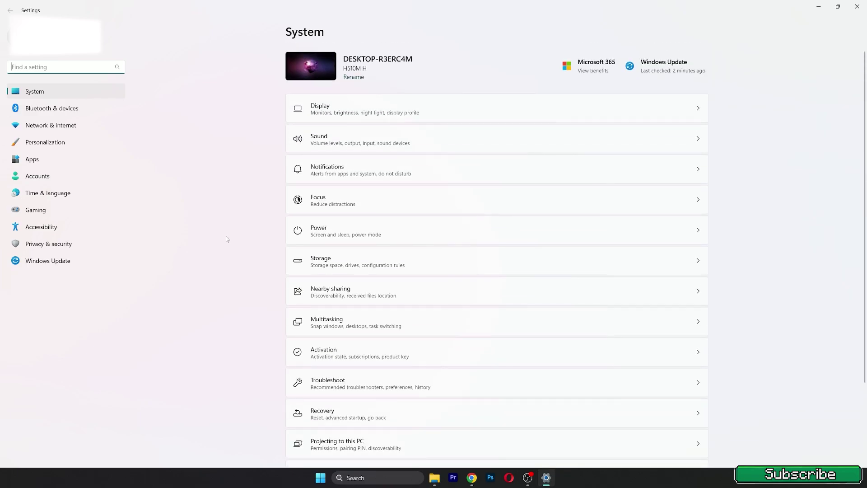
left_click(49, 263)
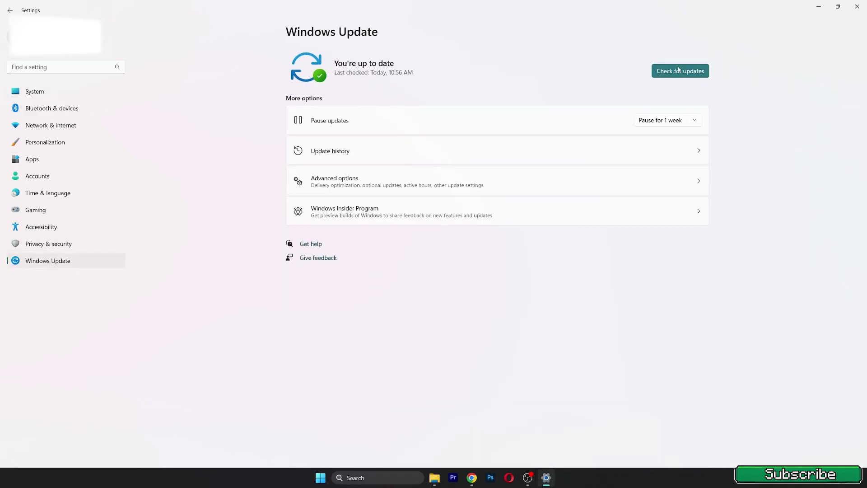
left_click(683, 71)
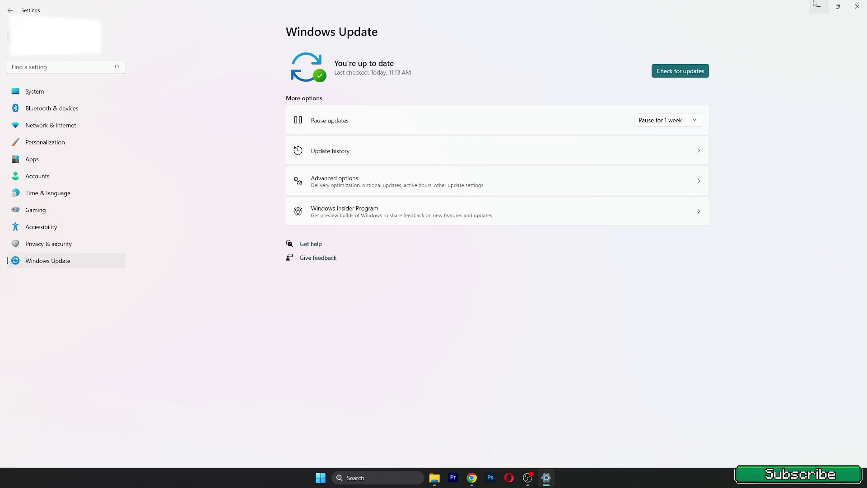
left_click(857, 6)
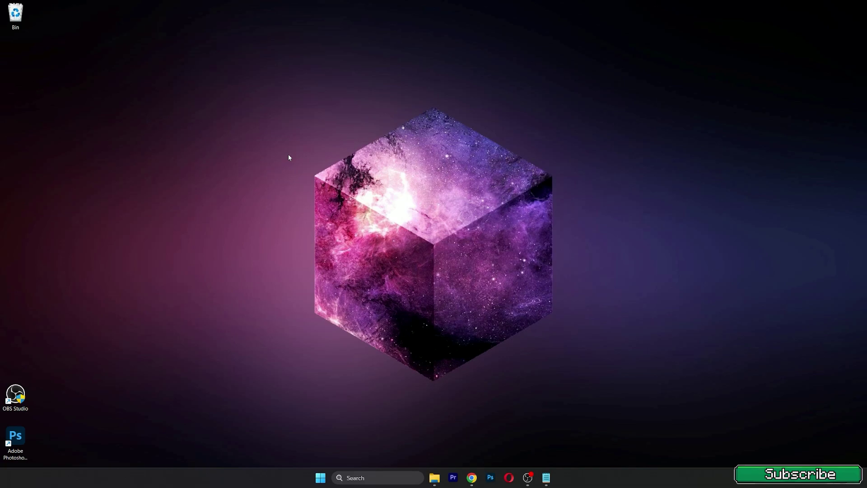
Step: Bring up the system properties of This PC from File Explorer
key("super")
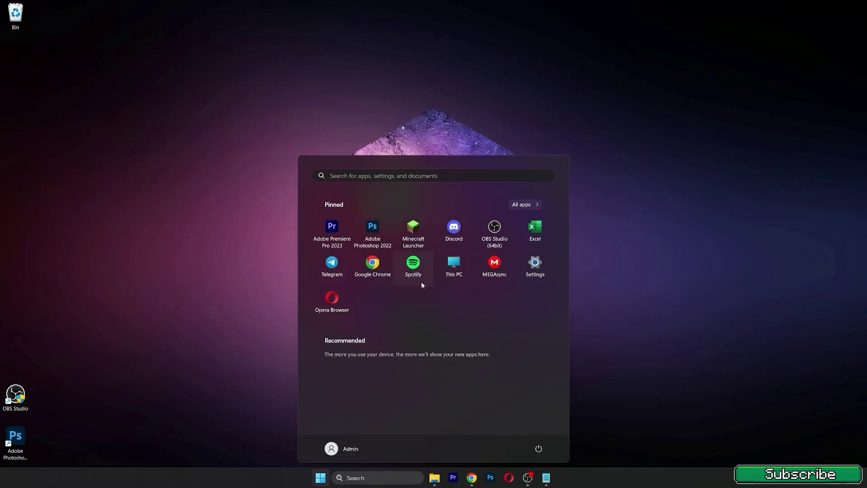
left_click(443, 270)
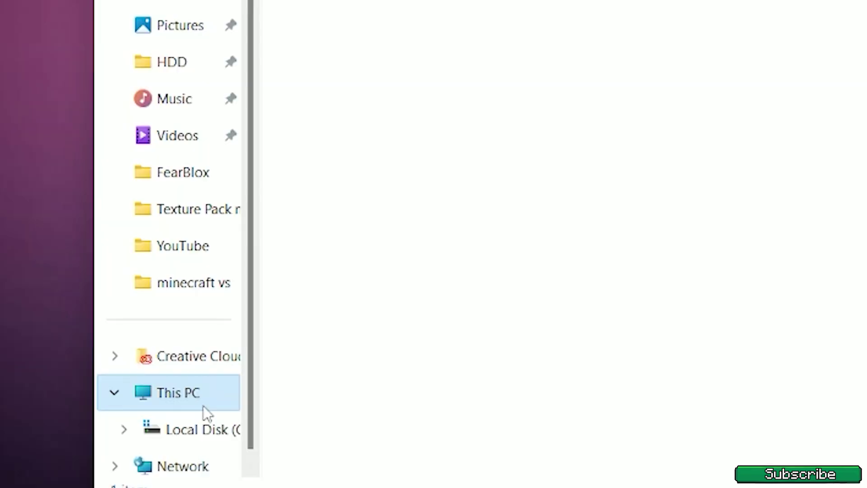
right_click(321, 392)
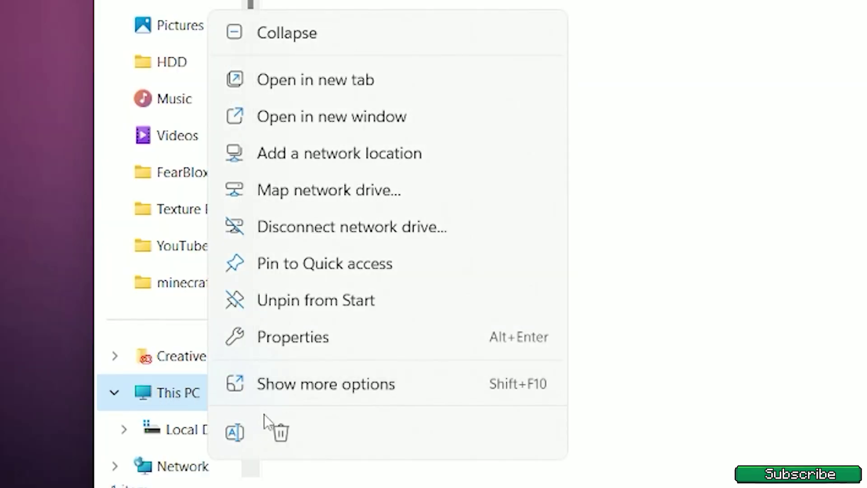
left_click(292, 348)
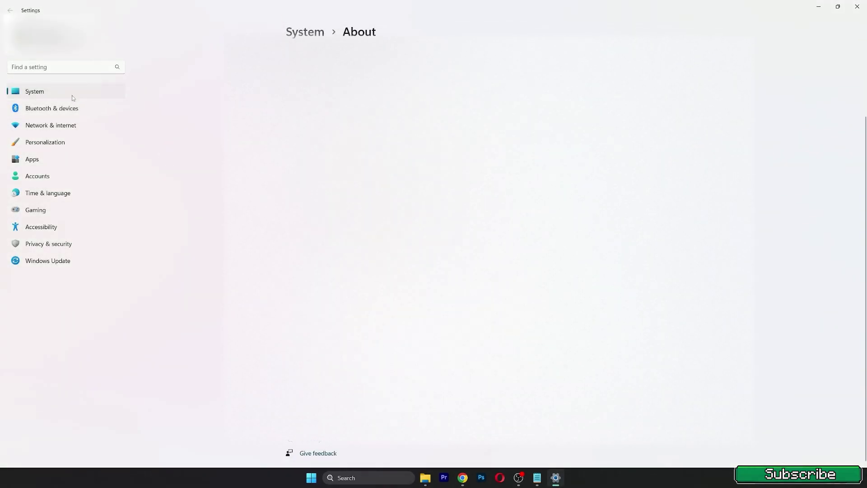
Step: Search 'restore point' to reach System Protection, close Settings and Explorer, and centre the dialog
left_click(52, 70)
type("resto")
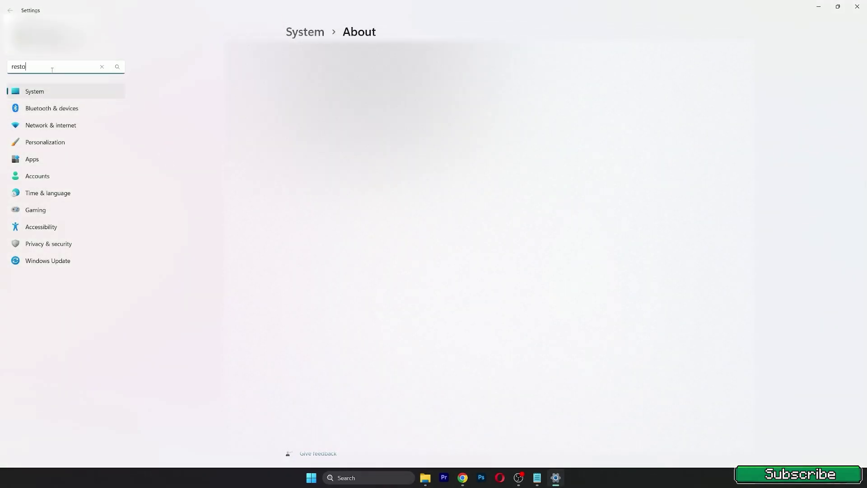
type("re point")
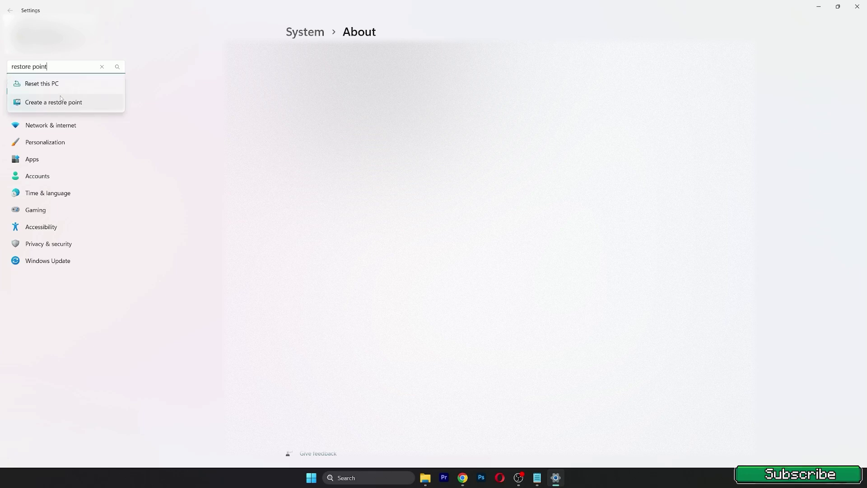
left_click(60, 96)
left_click(858, 6)
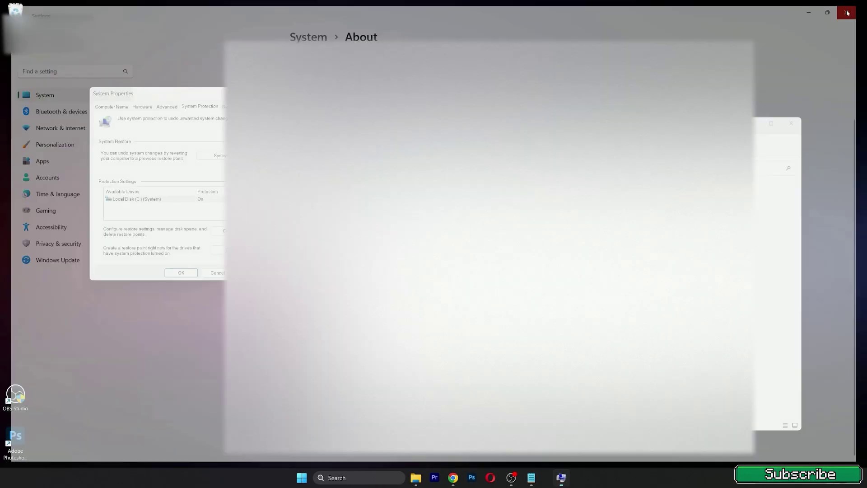
left_click(791, 124)
left_click_drag(160, 95, 355, 103)
Step: Raise Local Disk (C:) restore-point Max Usage to 5% (46.54 GB) and apply it
left_click(332, 207)
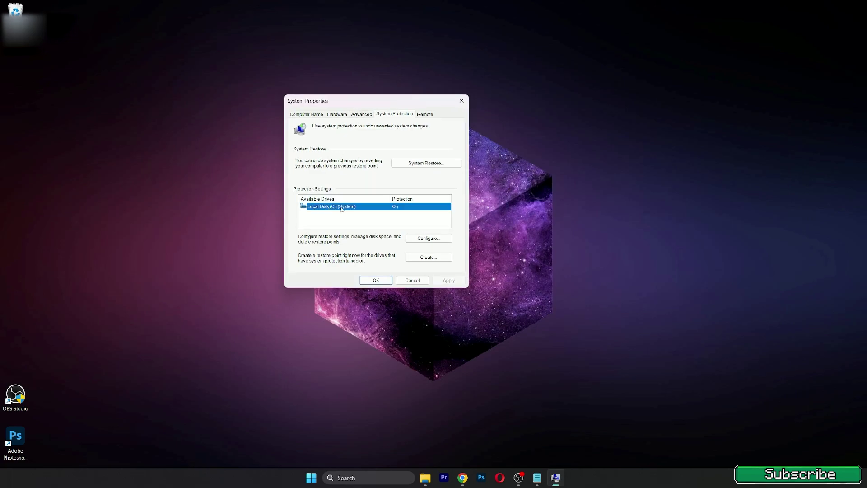
left_click(425, 237)
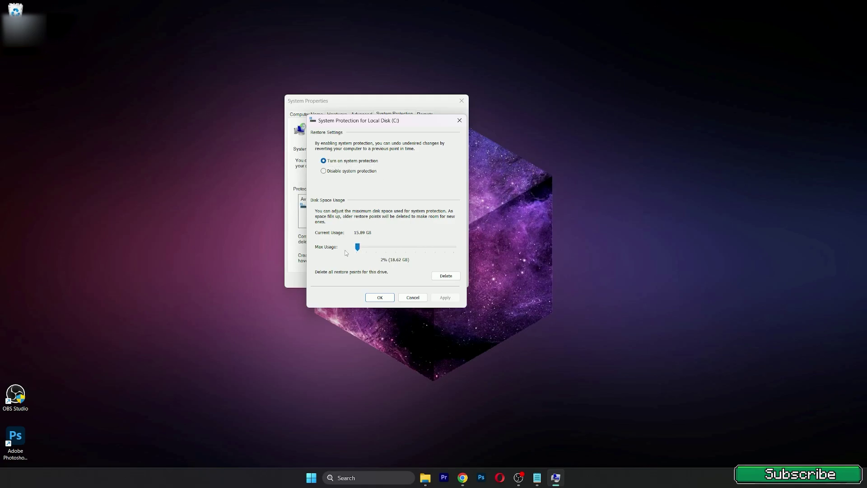
left_click_drag(356, 249, 361, 248)
left_click(445, 297)
left_click(380, 297)
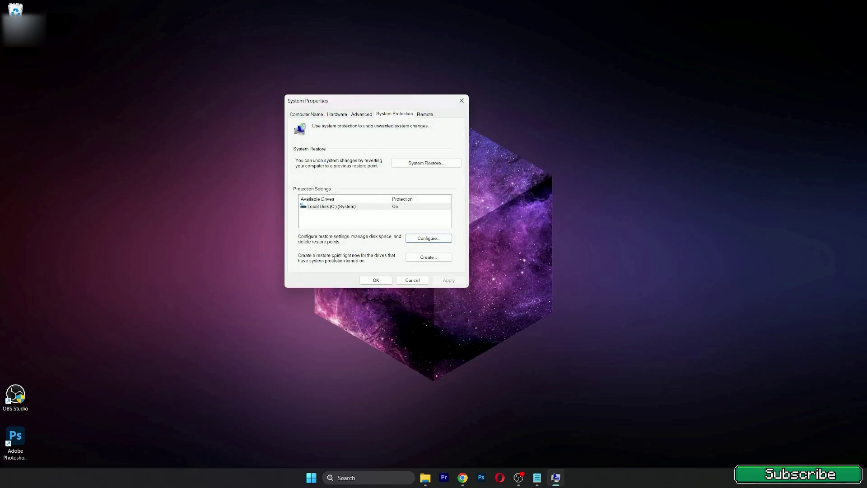
Step: Create a restore point described as 'restore' and close the success message
left_click(428, 257)
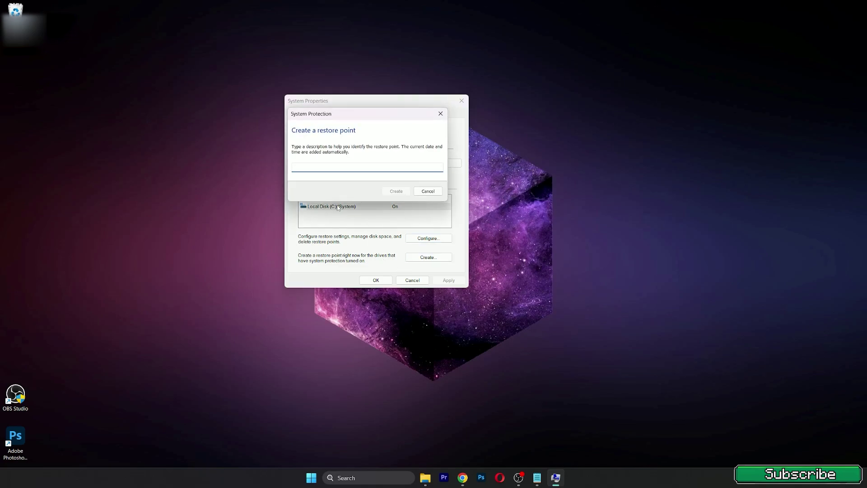
type("restore point")
left_click(397, 192)
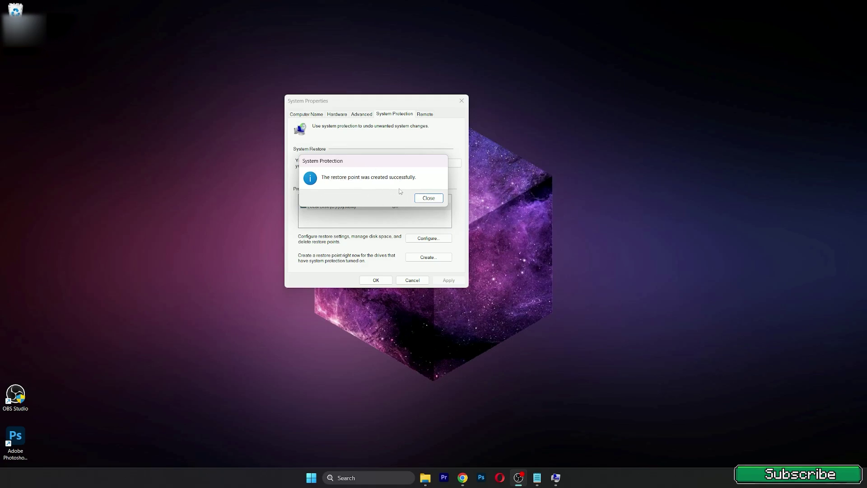
left_click(428, 199)
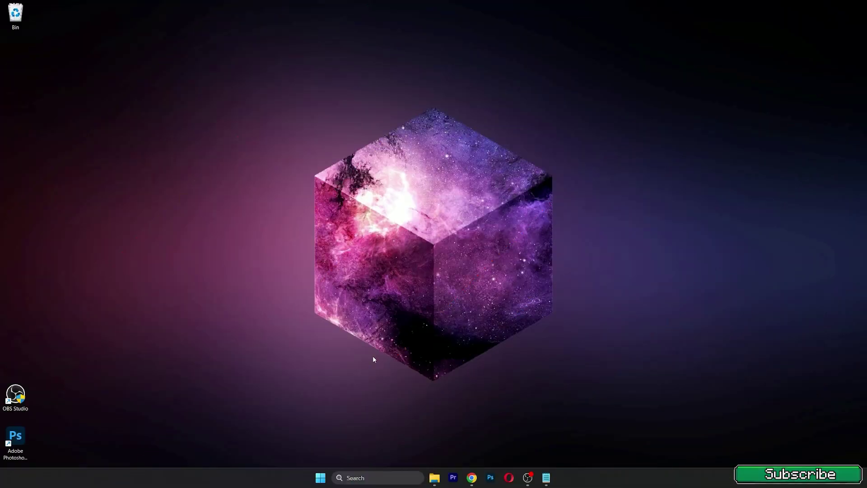
Step: Switch the Notifications toggle Off under System > Notifications in Settings
left_click(320, 477)
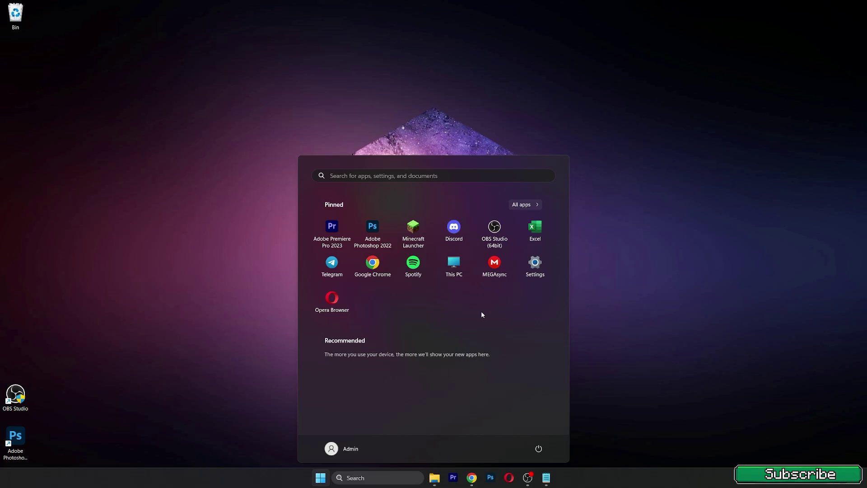
left_click(531, 277)
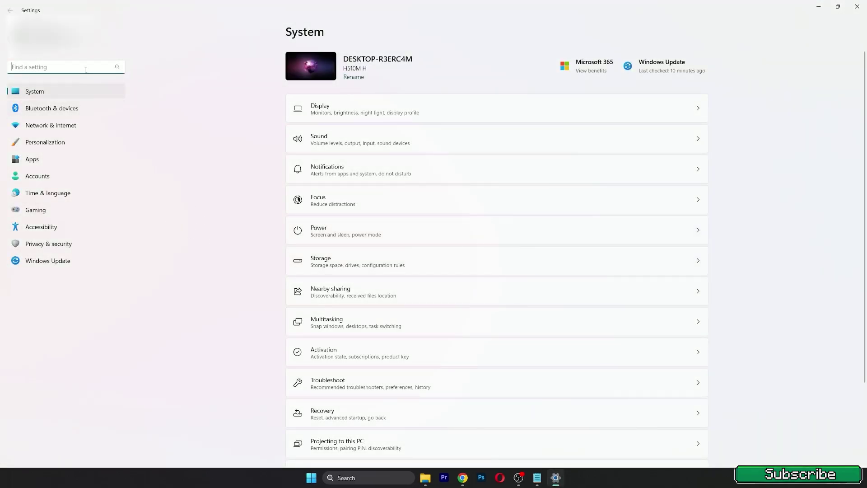
left_click(55, 95)
left_click(355, 173)
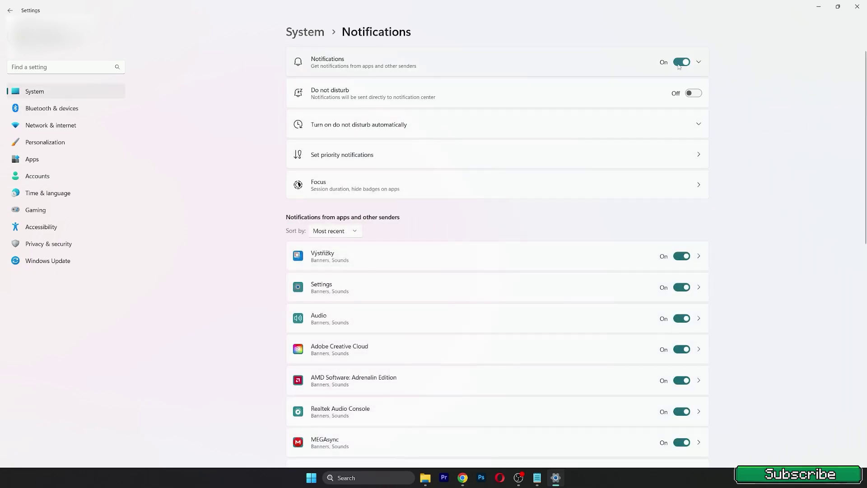
left_click(680, 63)
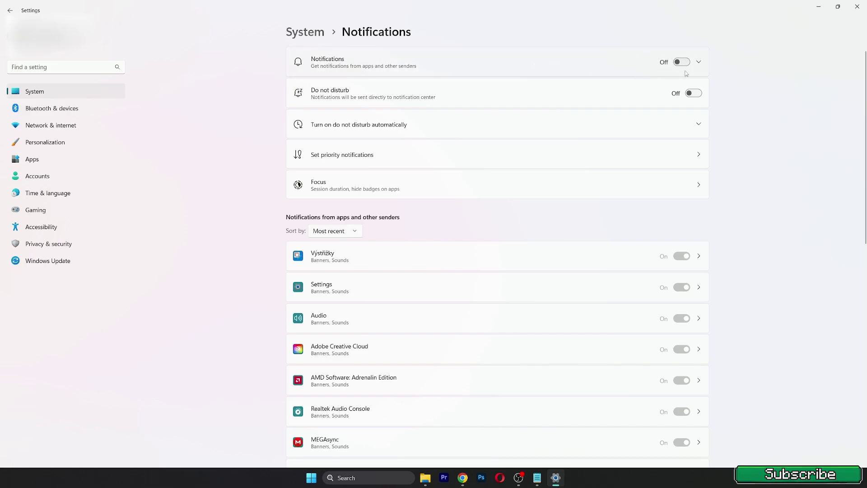
Step: Find the Multitasking page via 'Multita' search and switch Snap windows Off
left_click(73, 68)
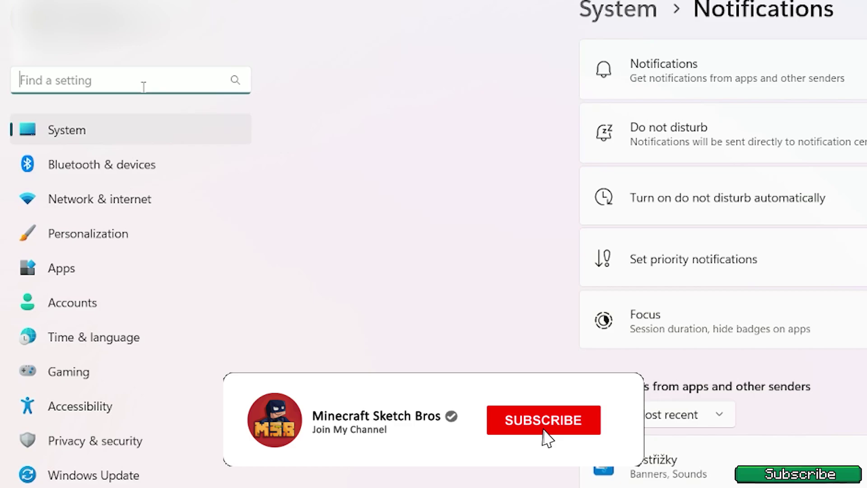
type("Multita")
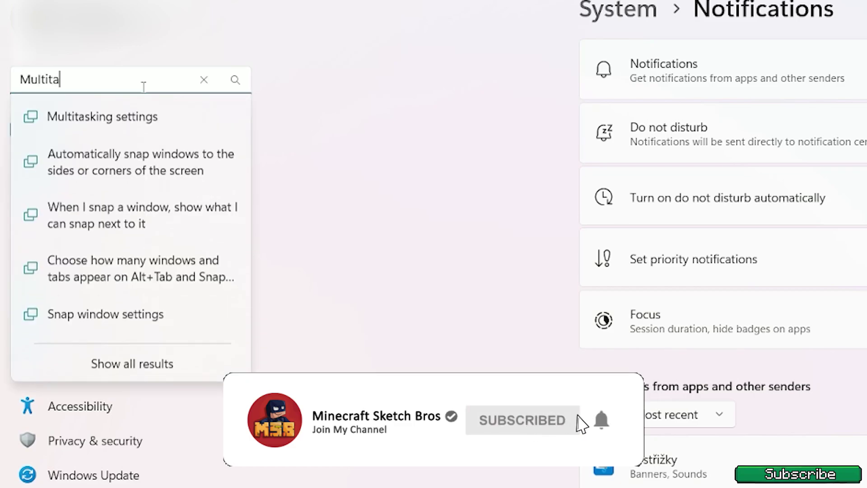
left_click(143, 115)
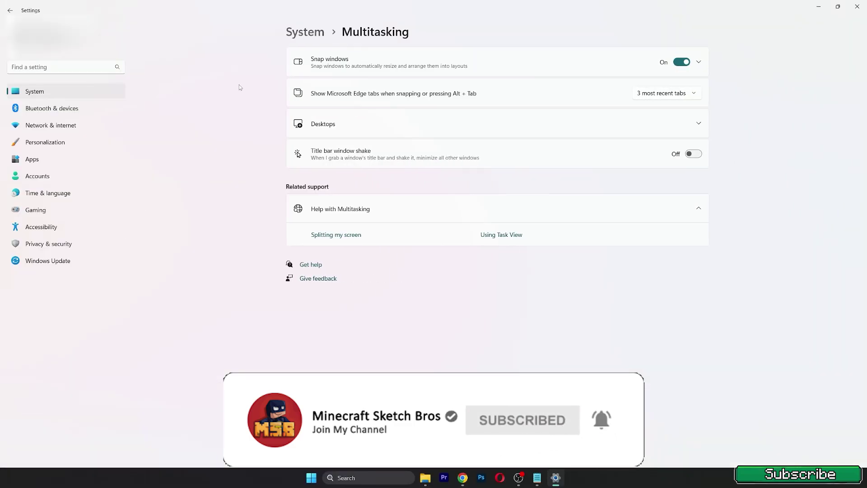
left_click(681, 62)
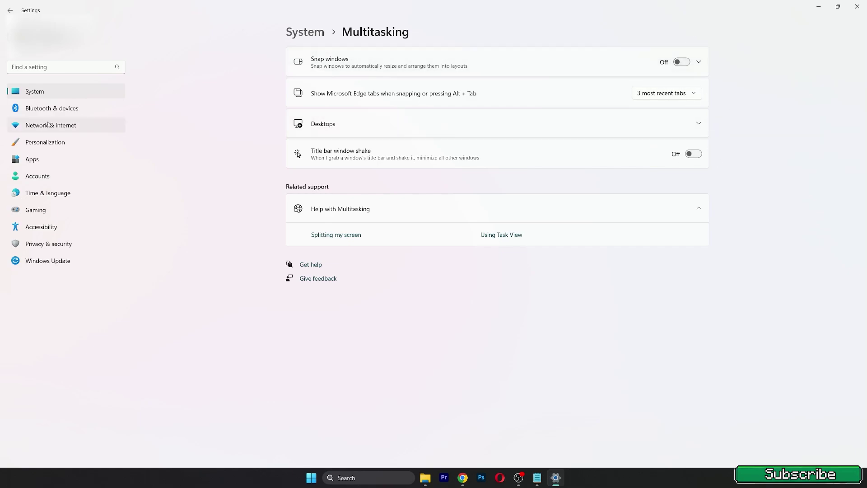
Step: Go back to the System overview page in Settings
left_click(9, 9)
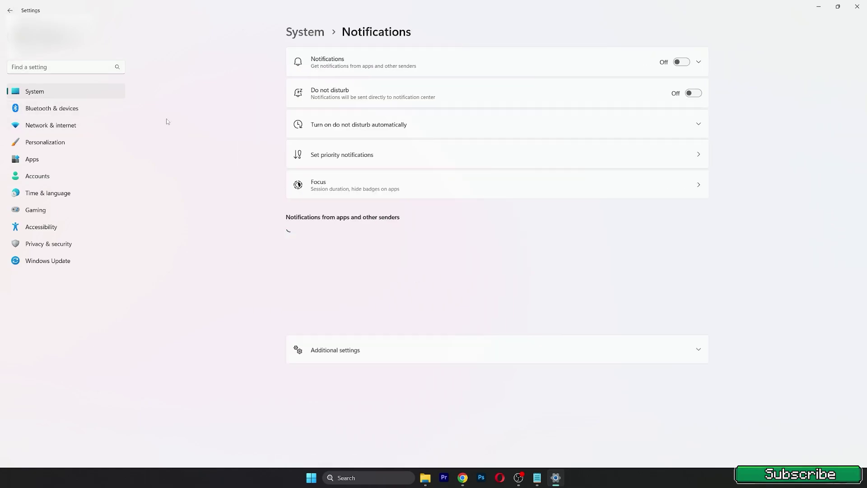
left_click(10, 9)
scroll(237, 145, "down", 3)
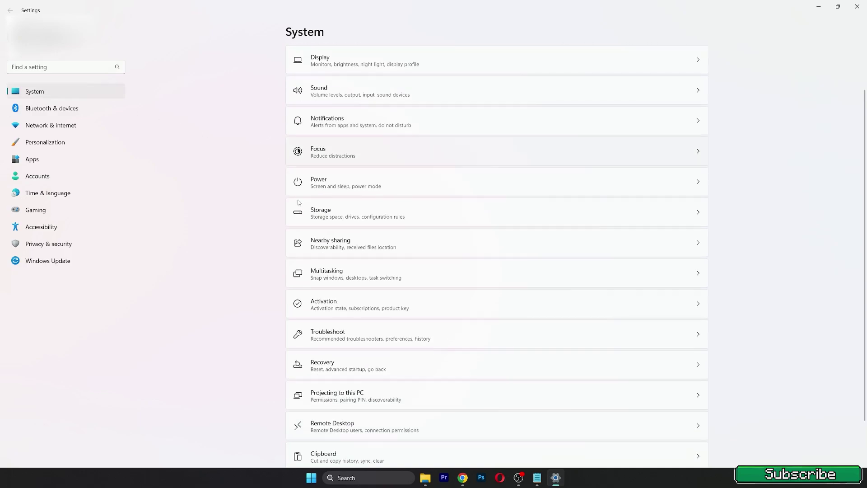
scroll(246, 178, "up", 3)
Step: Search 'Apps', bring up the Apps > Startup list and review which apps are on or off
left_click(93, 70)
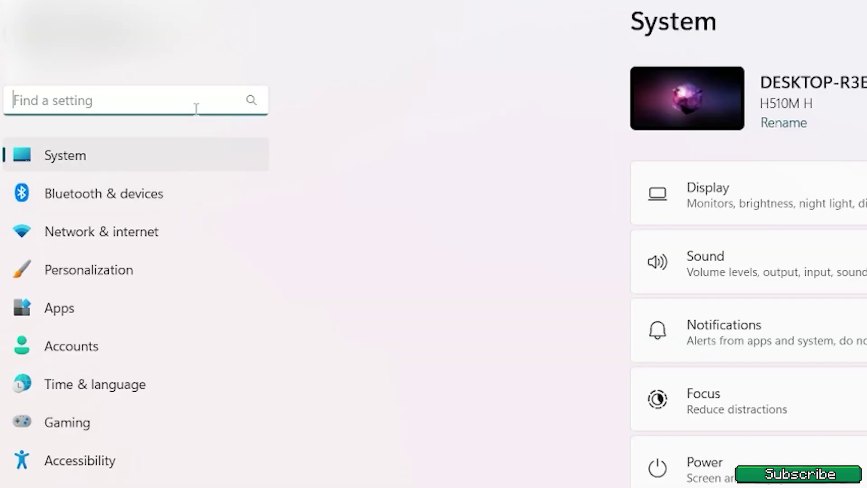
type("Apps")
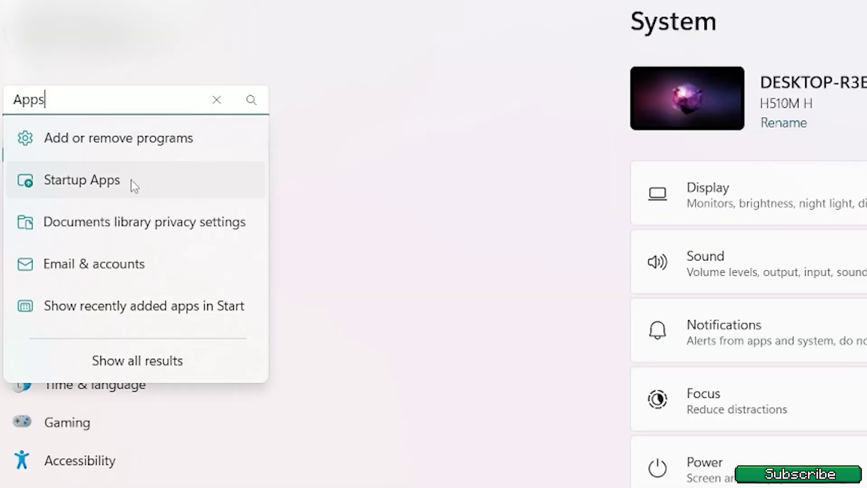
left_click(116, 195)
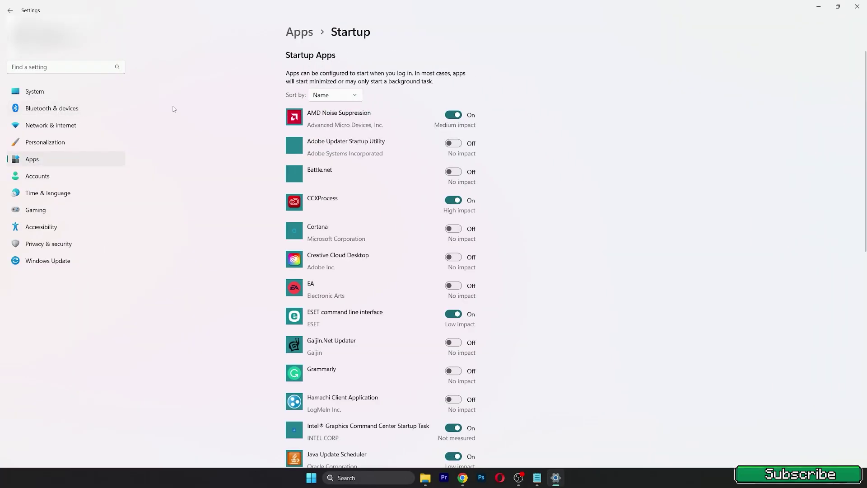
scroll(457, 123, "down", 10)
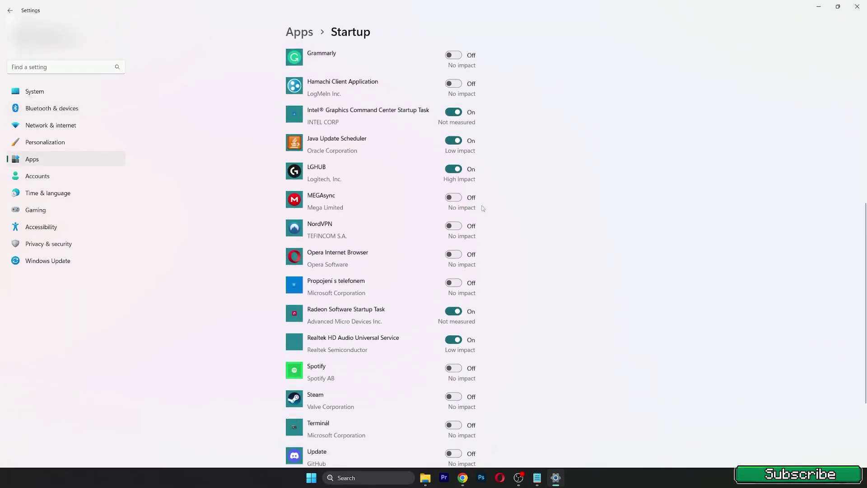
scroll(399, 243, "up", 10)
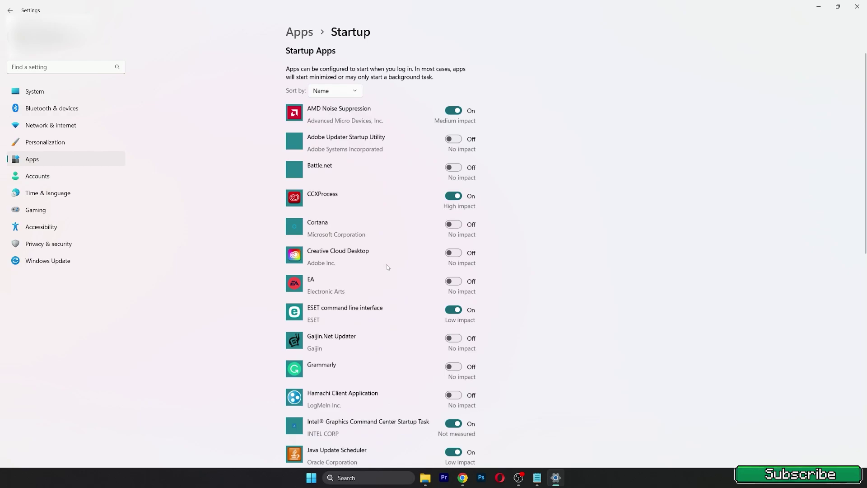
scroll(429, 227, "down", 10)
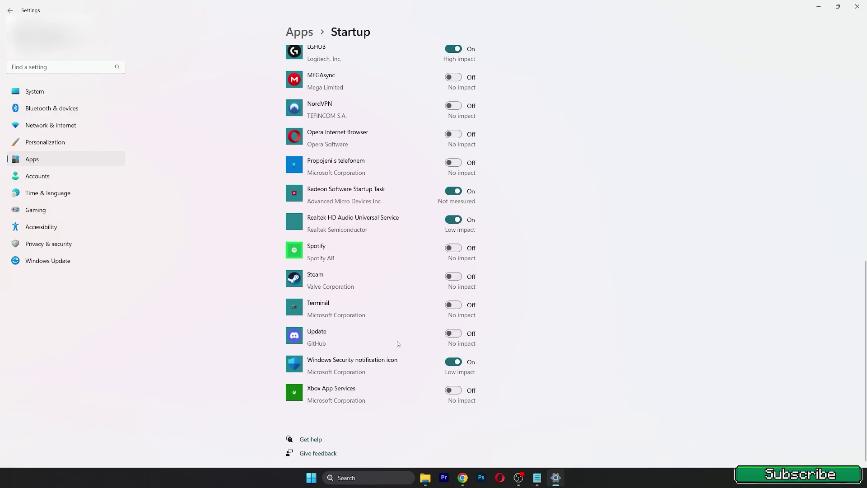
scroll(329, 338, "up", 8)
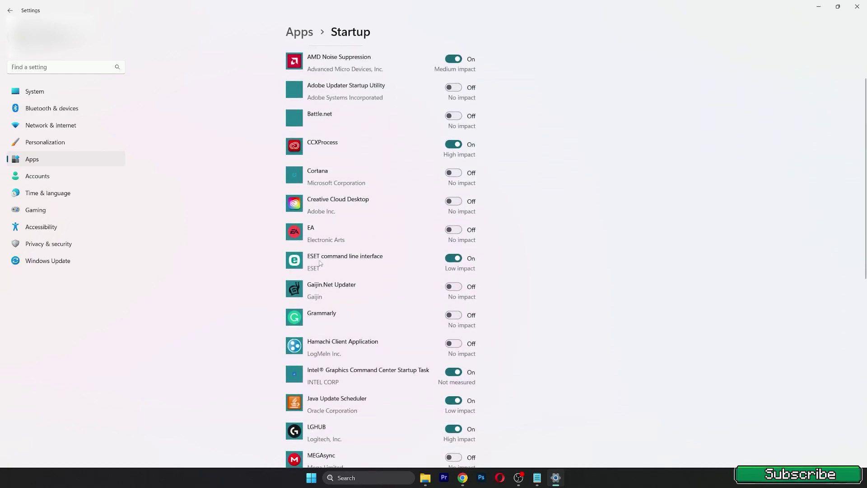
scroll(455, 135, "up", 2)
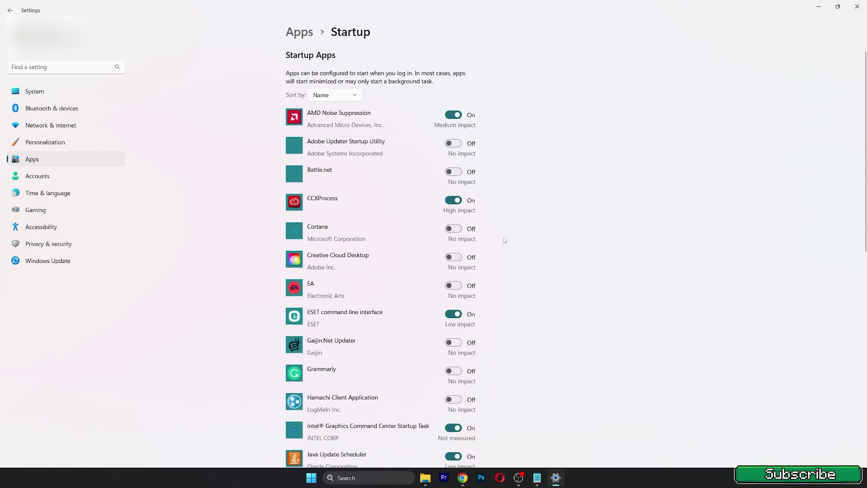
scroll(504, 241, "down", 3)
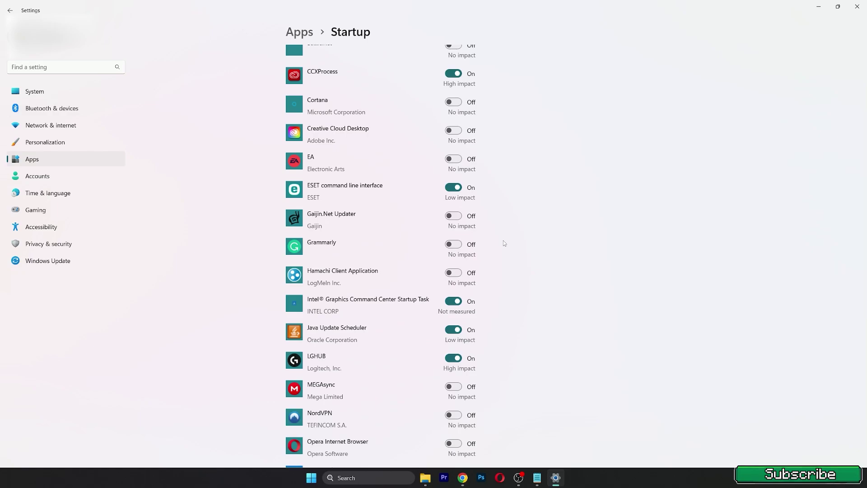
left_click(85, 68)
Step: Search 'Offline Maps' and view the Offline maps page showing 0 maps downloaded
type("Offl")
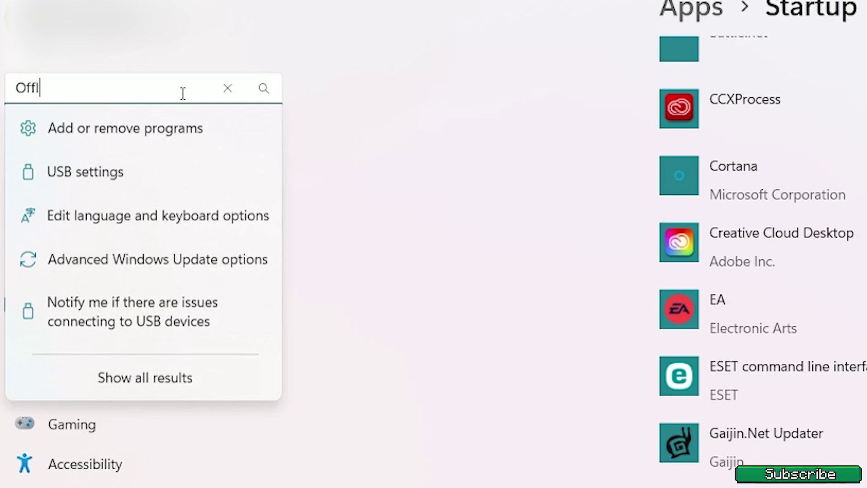
type("ine Ma")
key("BackSpace")
type("e Maps")
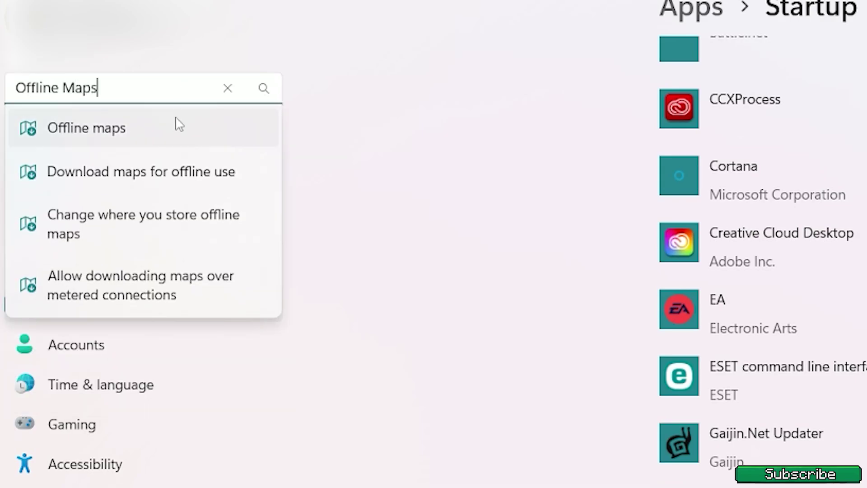
left_click(180, 124)
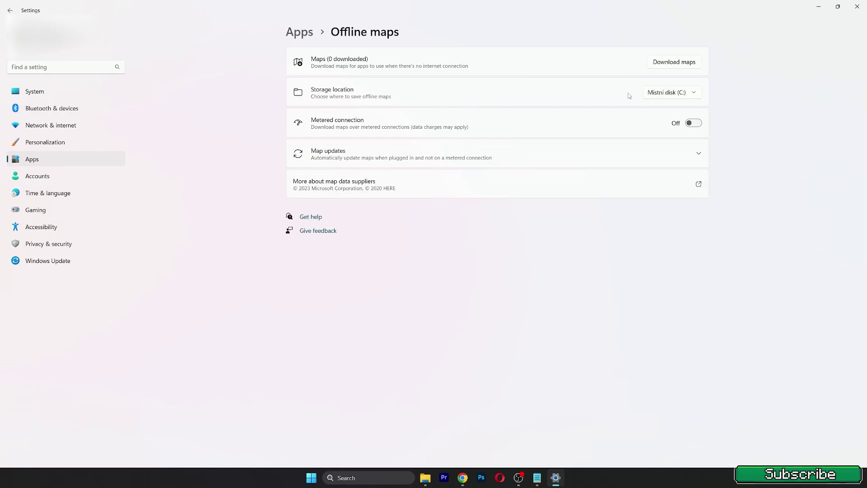
left_click(65, 68)
Step: In Privacy > General, turn off language list access, app launch tracking and suggested content
type("Privacy")
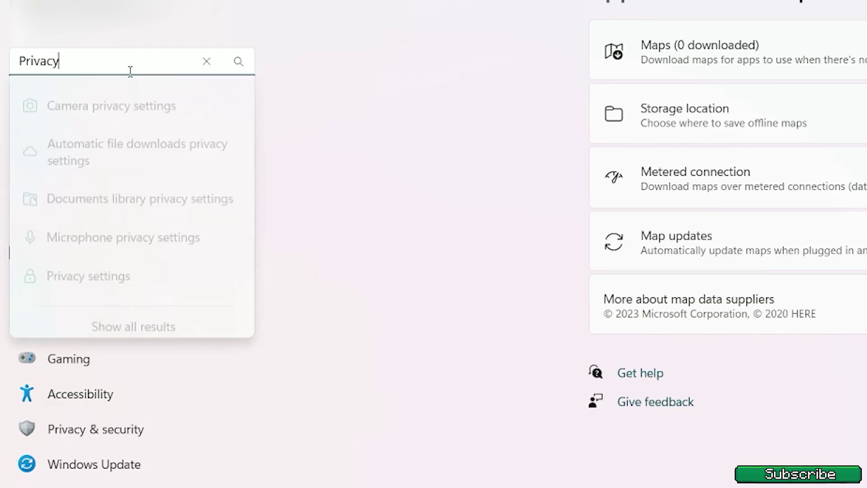
left_click(137, 276)
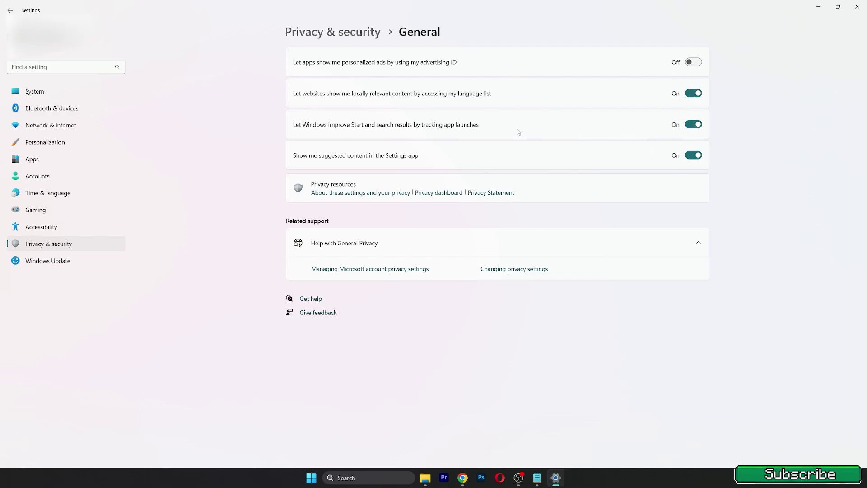
left_click(693, 93)
left_click(694, 124)
left_click(694, 155)
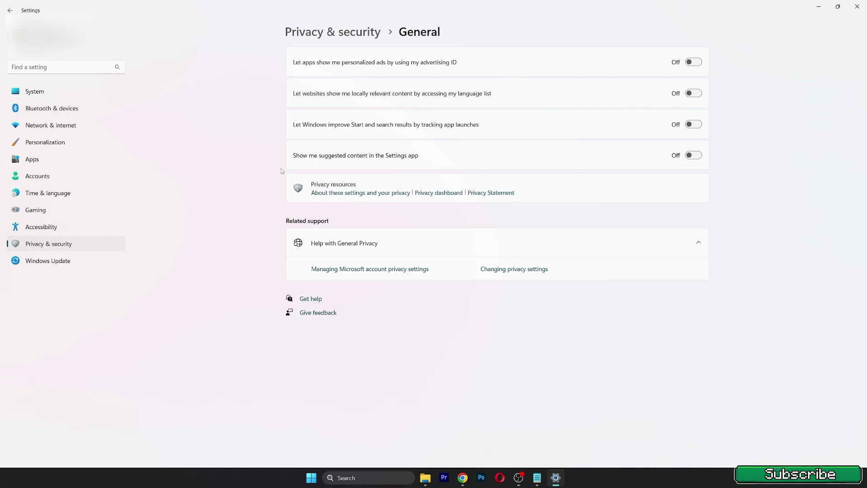
Step: Search 'xbox game bar' and view the Xbox Game Bar settings page
left_click(61, 66)
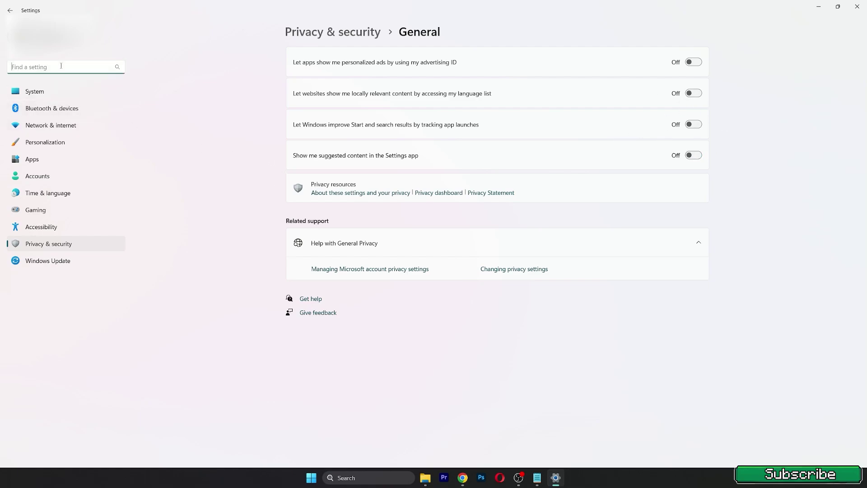
type("n")
key("BackSpace")
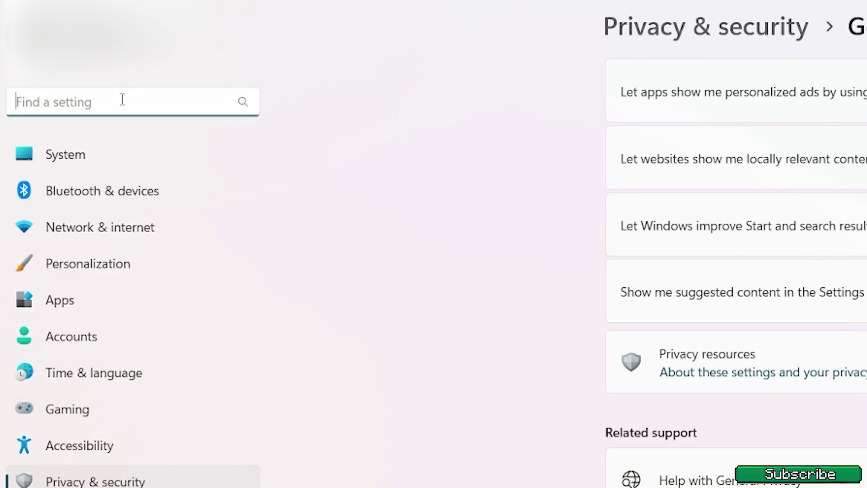
type("xbox game bar")
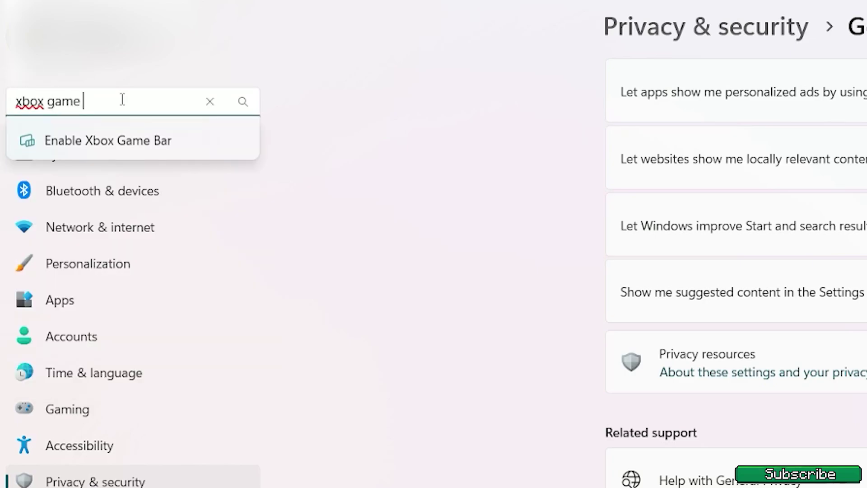
left_click(132, 135)
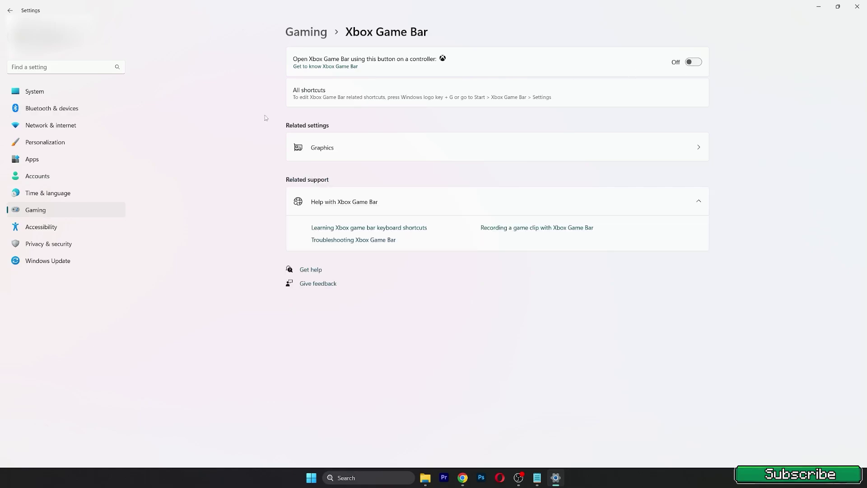
Step: Search 'game mode' and switch Game Mode On
left_click(80, 68)
type("game ")
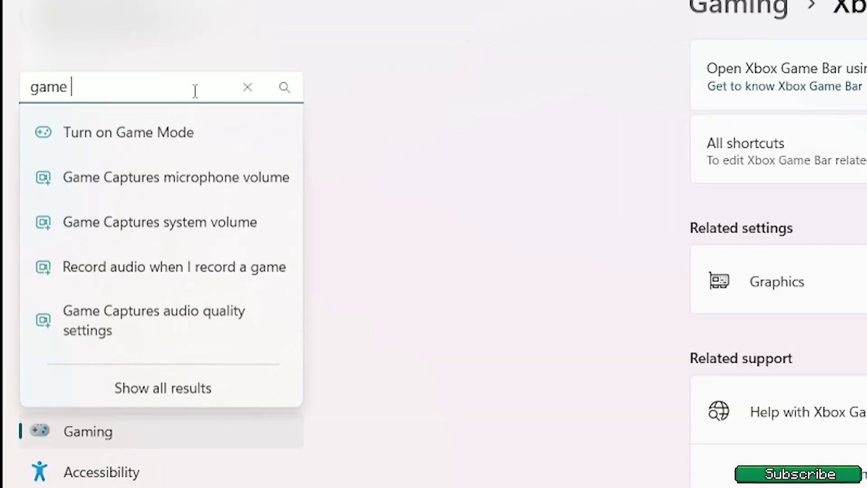
type("mode")
left_click(193, 120)
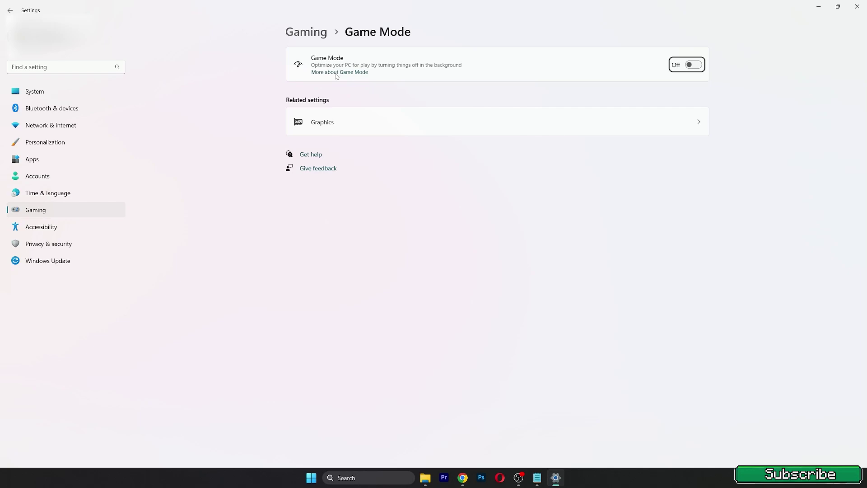
left_click(693, 66)
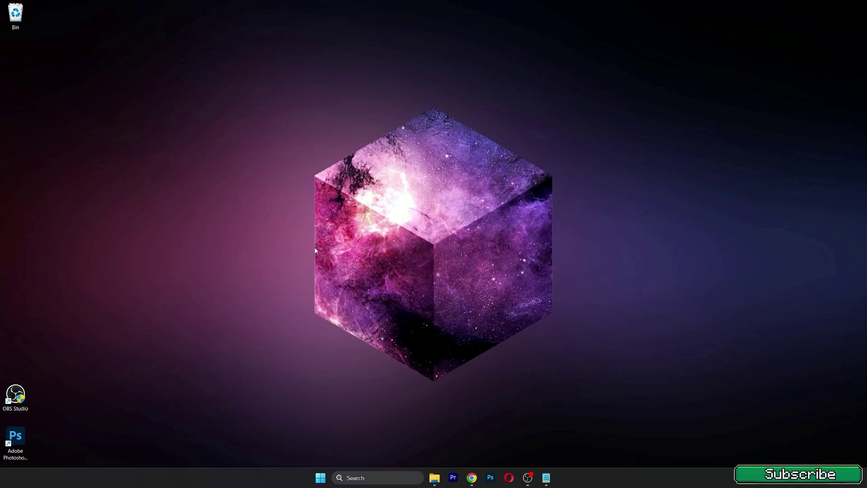
Step: Launch msconfig, hide all Microsoft services on the Services tab, and disable the rest
left_click(361, 478)
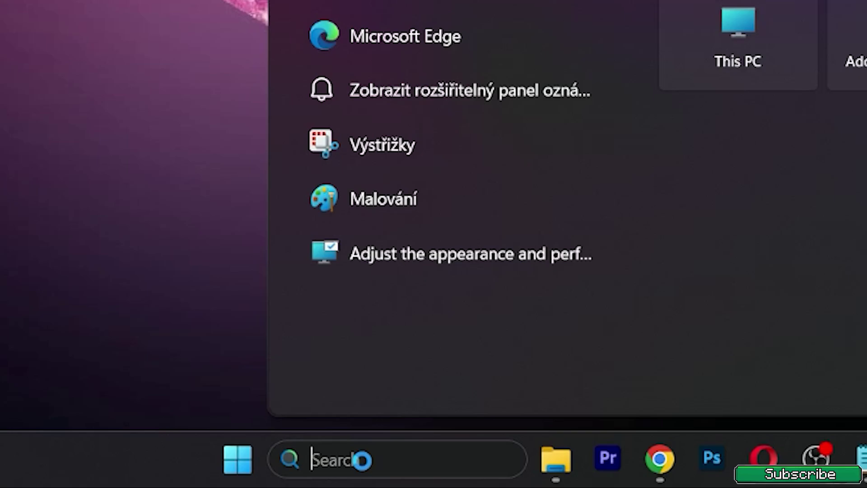
type("msconfig")
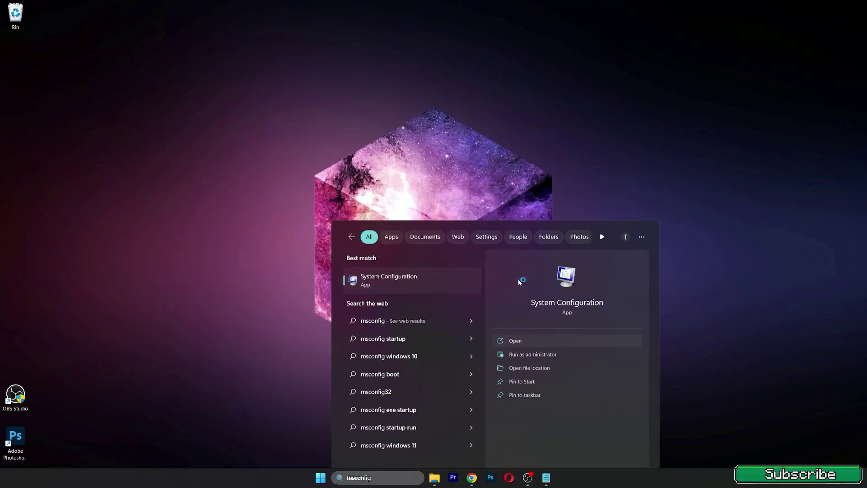
left_click(519, 278)
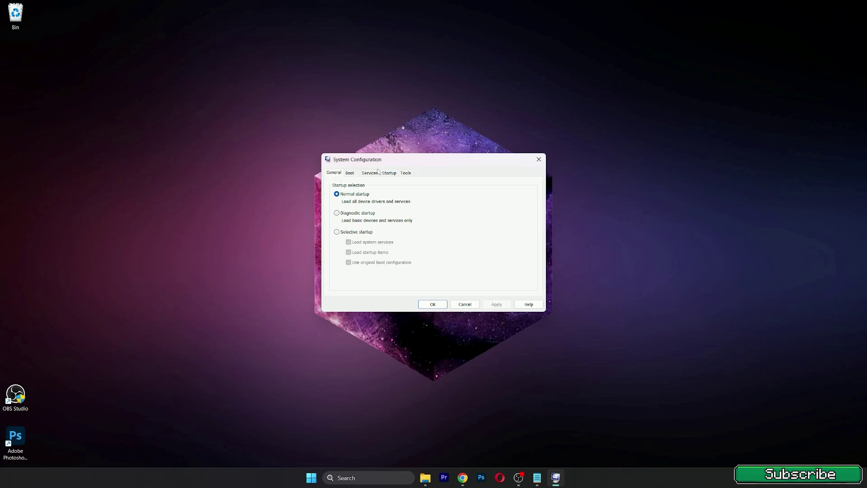
left_click(370, 174)
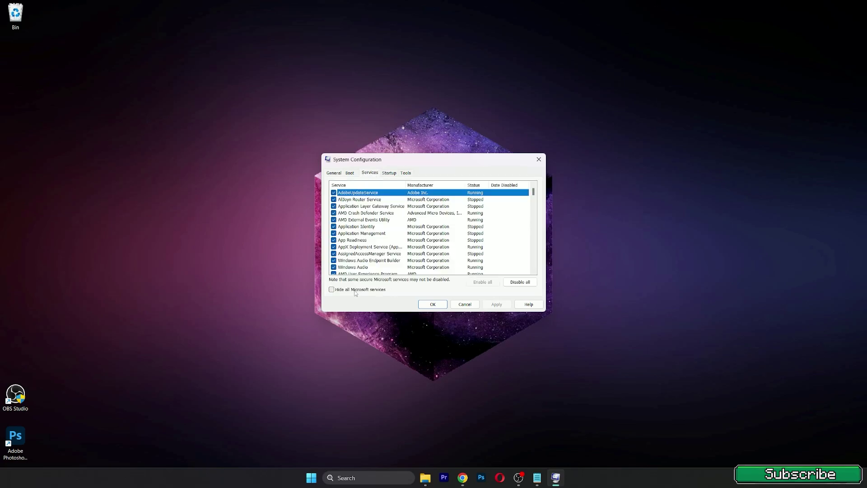
left_click(332, 289)
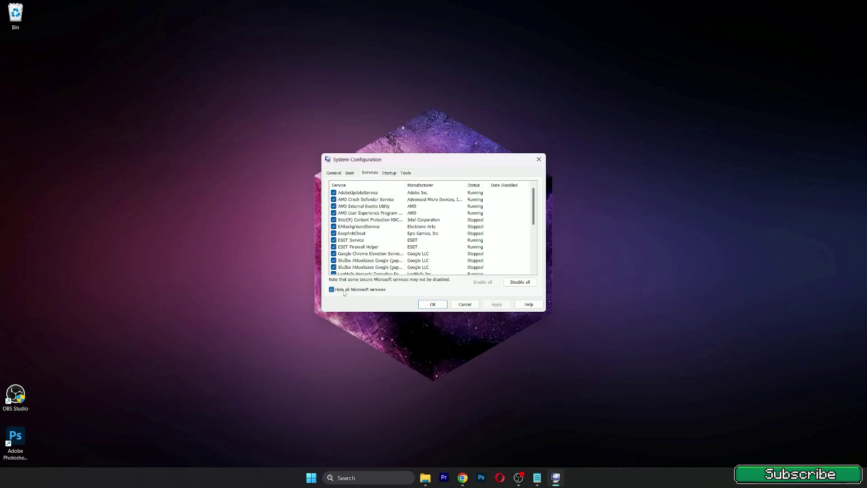
left_click(520, 283)
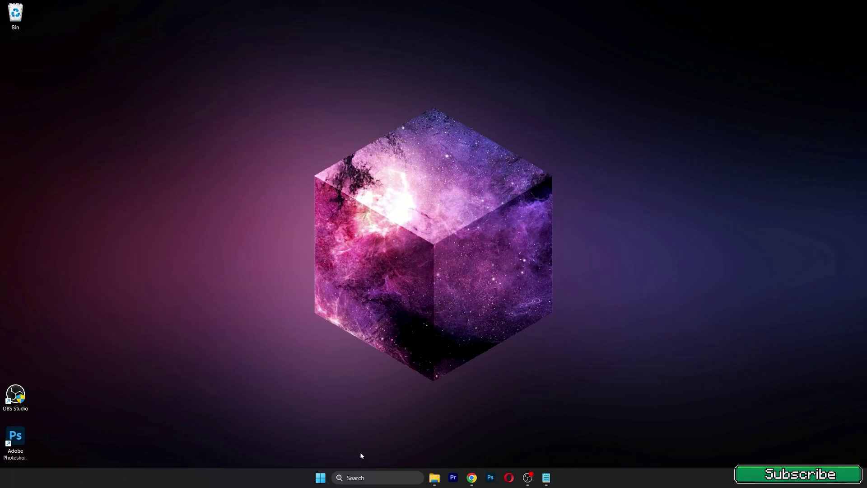
Step: Set Visual Effects to best performance except thumbnails and smooth screen-font edges, and apply
left_click(366, 477)
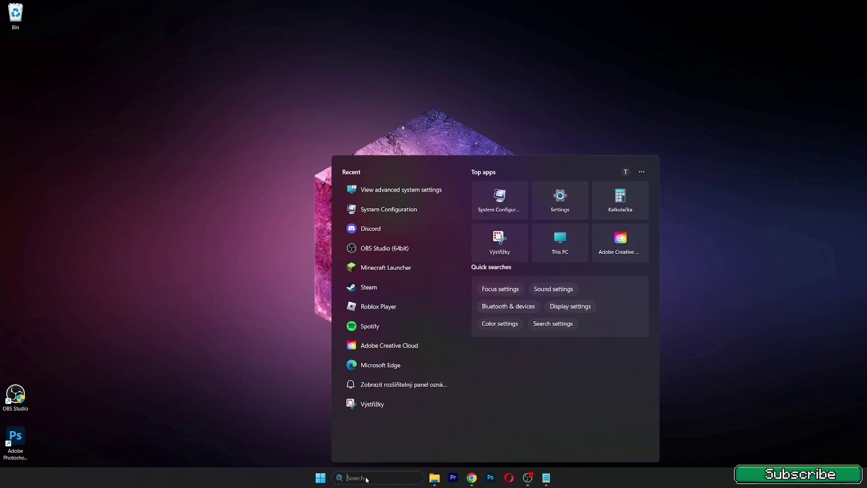
type("advanced")
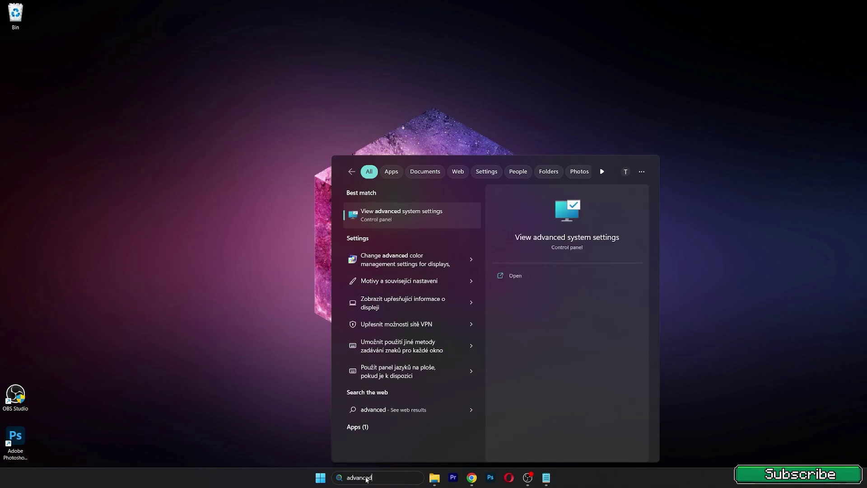
left_click(405, 215)
left_click_drag(101, 20, 294, 90)
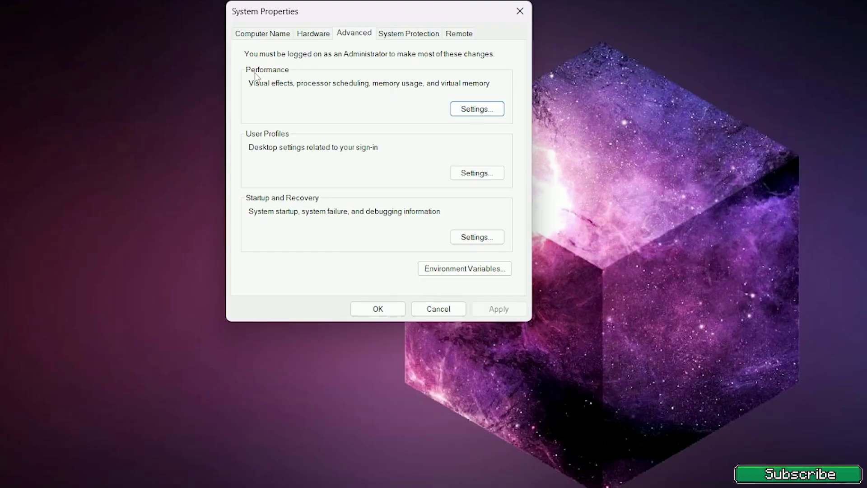
left_click(480, 111)
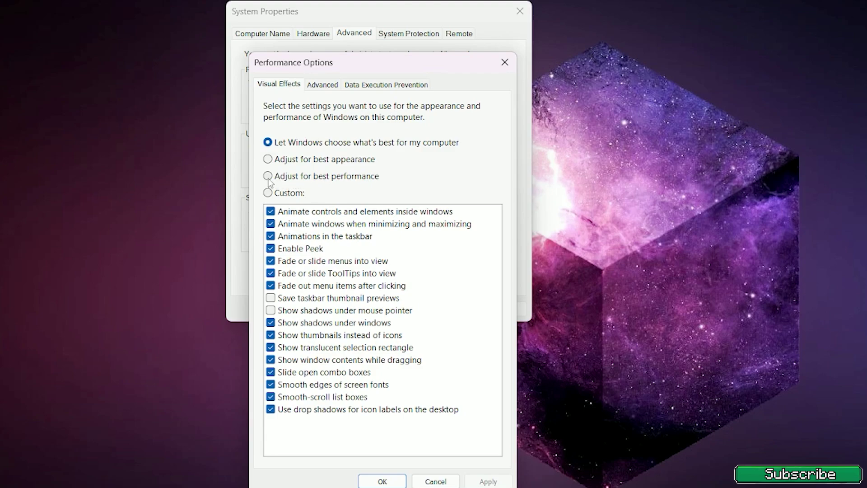
left_click(337, 177)
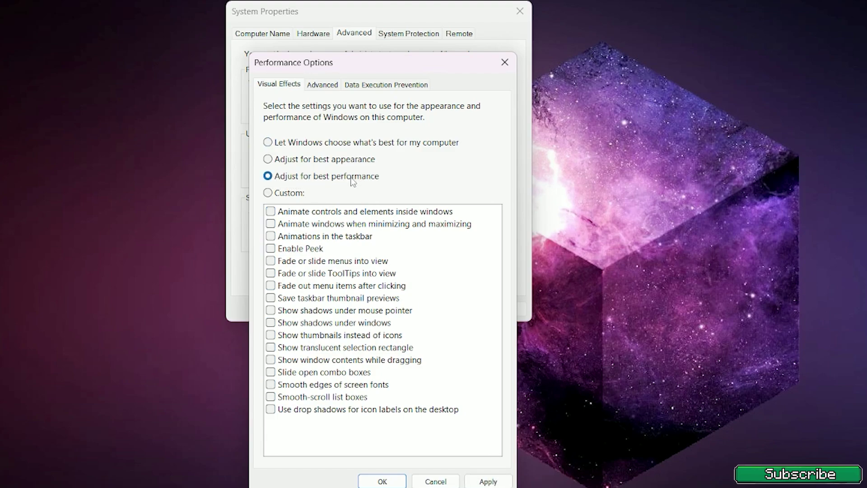
left_click(278, 336)
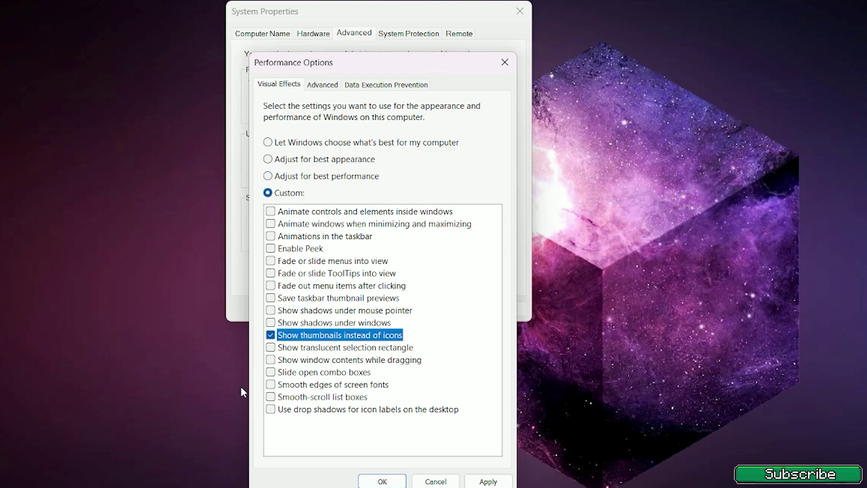
left_click(306, 388)
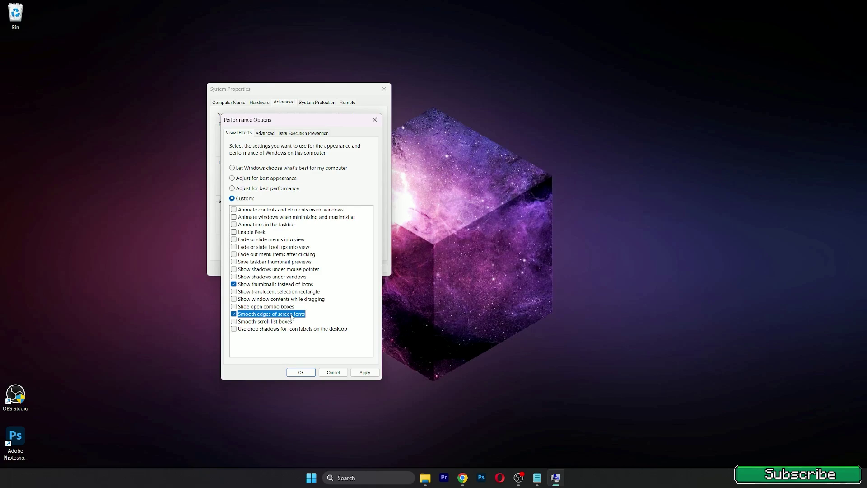
left_click(365, 372)
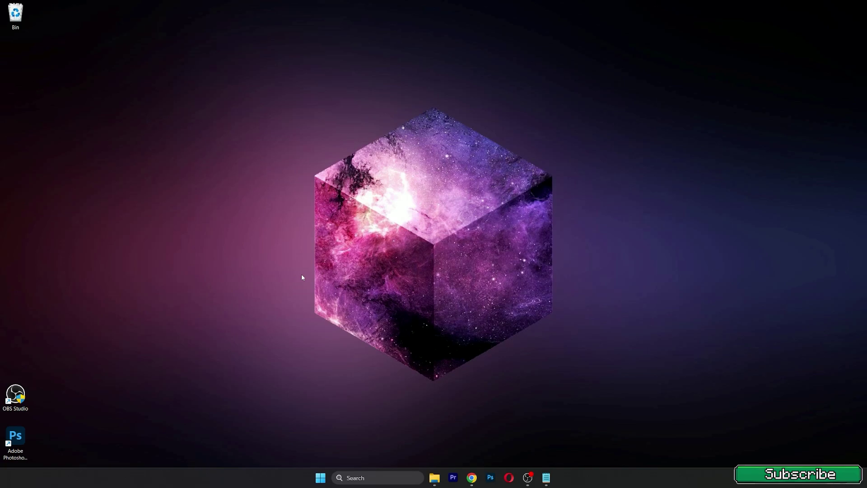
Step: Delete everything in the Windows Temp folder, skipping all in-use items
left_click(369, 478)
type("advanced")
type("run")
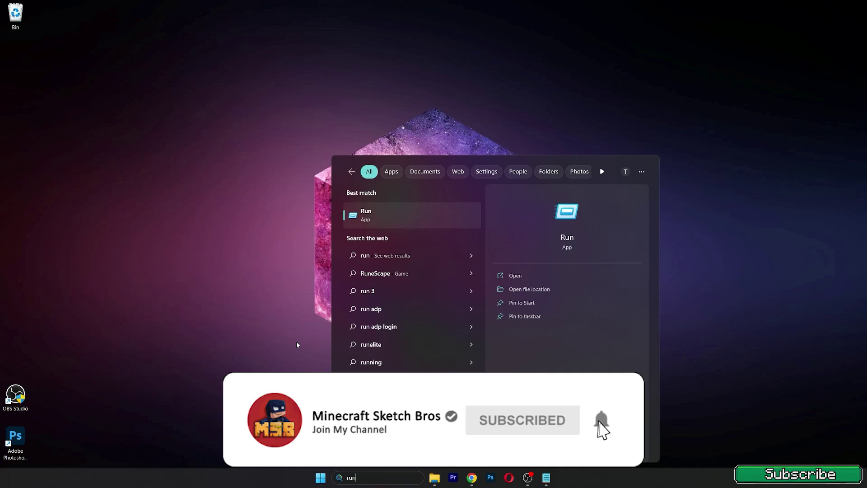
left_click(527, 276)
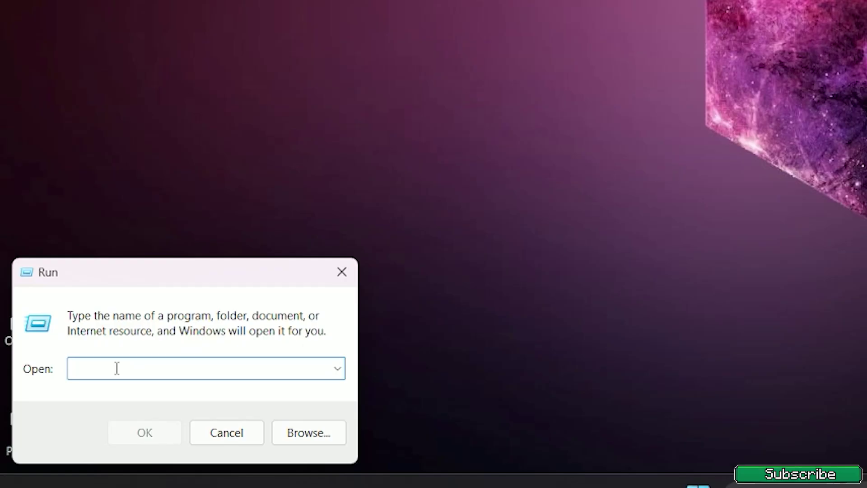
type("temp")
key("Return")
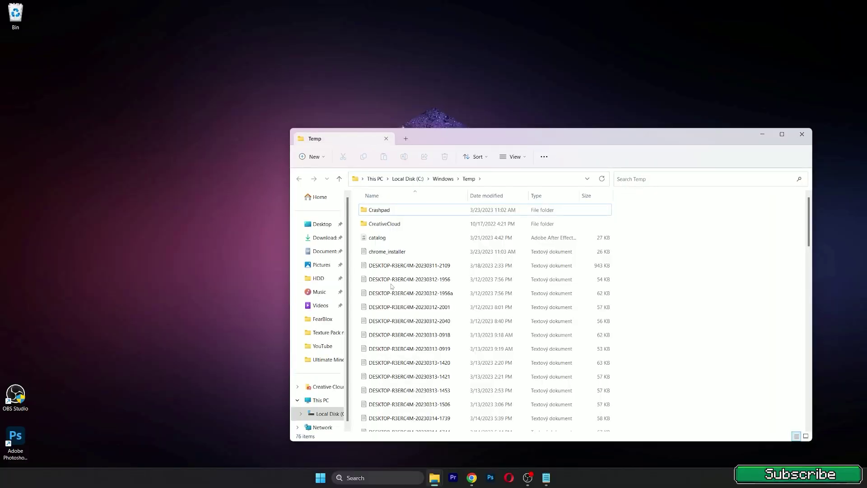
key("ctrl+a")
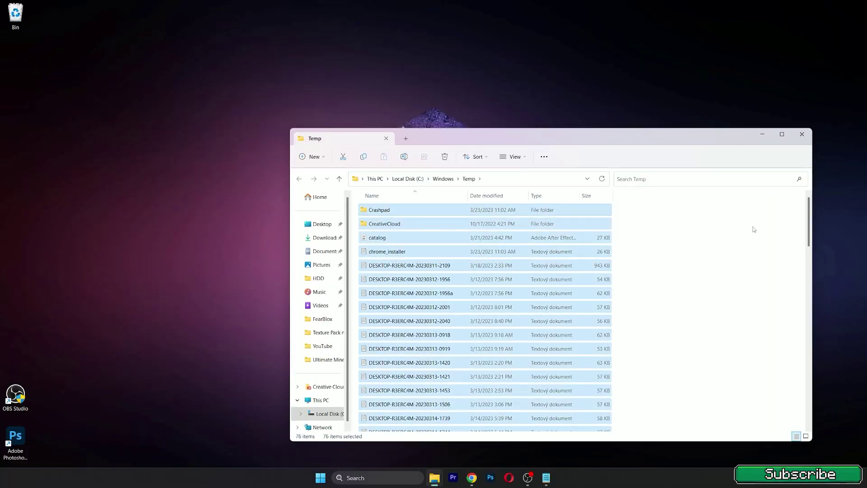
key("Delete")
left_click(126, 223)
left_click(226, 235)
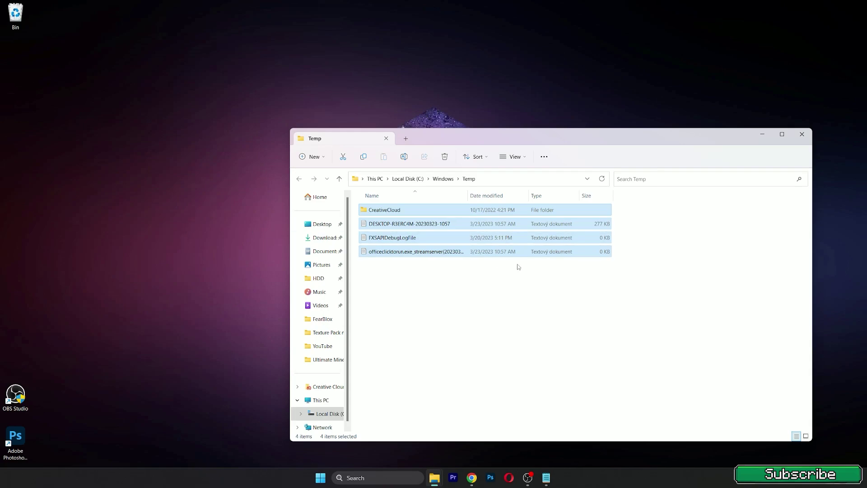
left_click(546, 269)
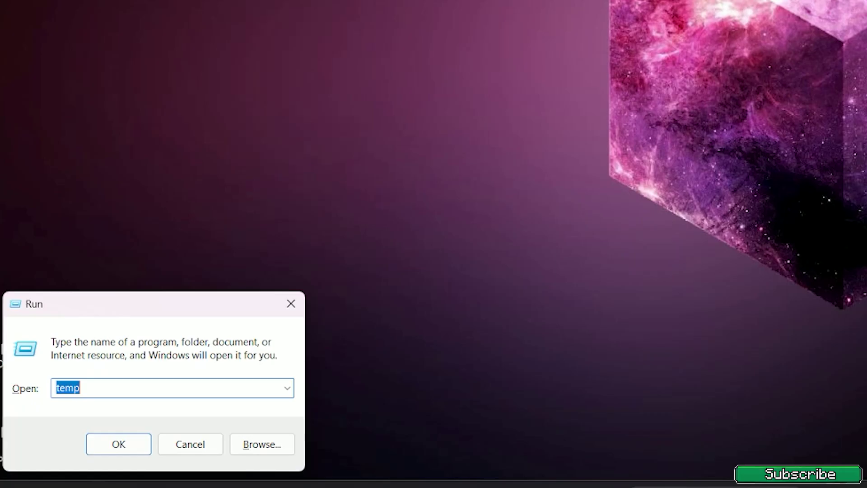
Step: Delete everything in the user's %temp% folder, skipping items still in use
type("%temp%")
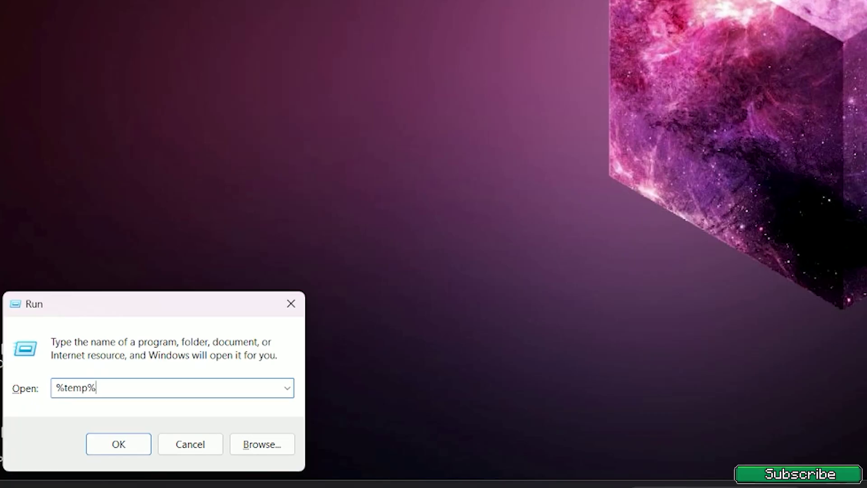
key("Return")
key("ctrl+a")
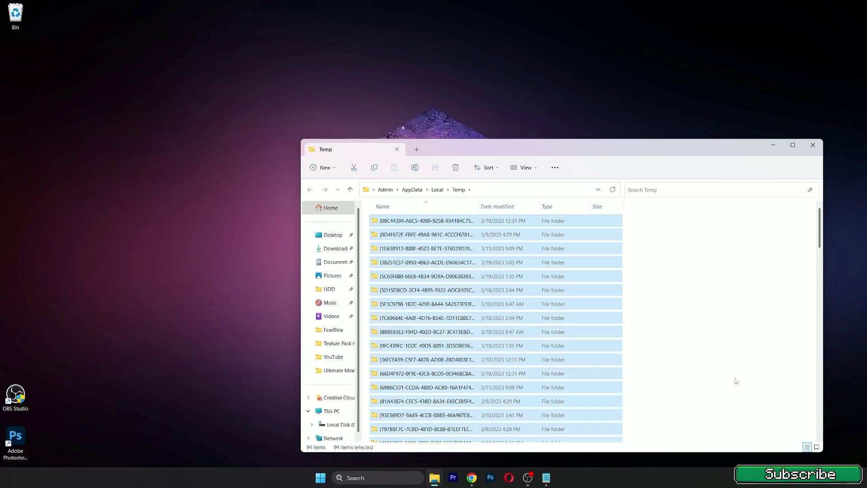
key("Delete")
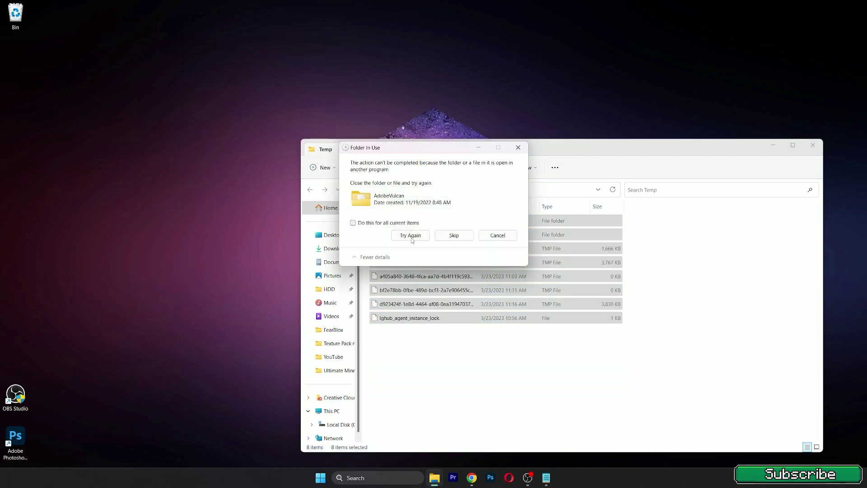
left_click(382, 223)
left_click(465, 234)
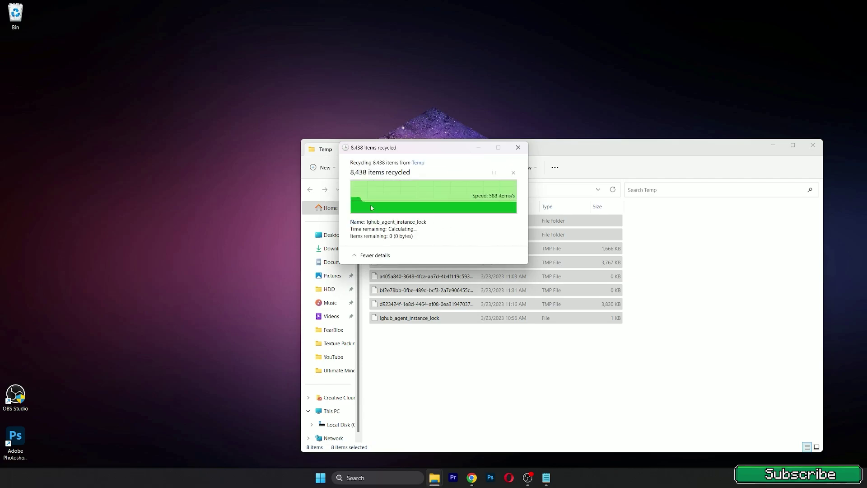
Step: Delete all files in the Prefetch folder, skipping the in-use one
left_click(813, 145)
key("super+r")
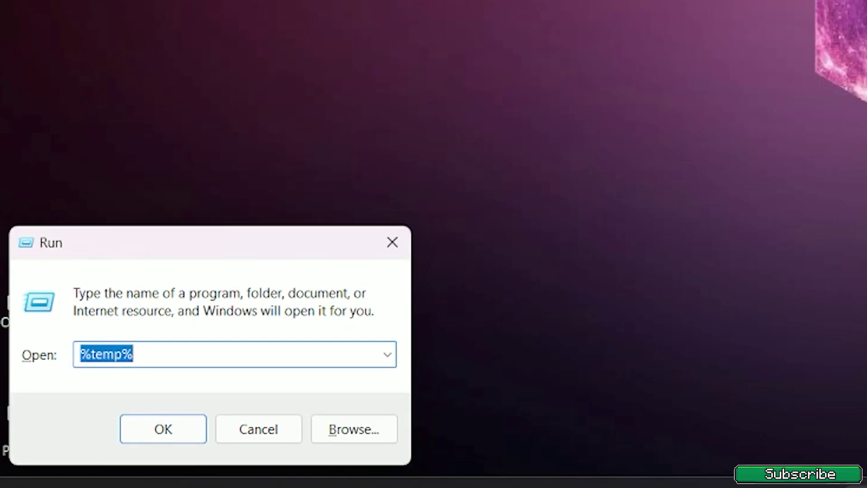
type("prefetch")
key("Return")
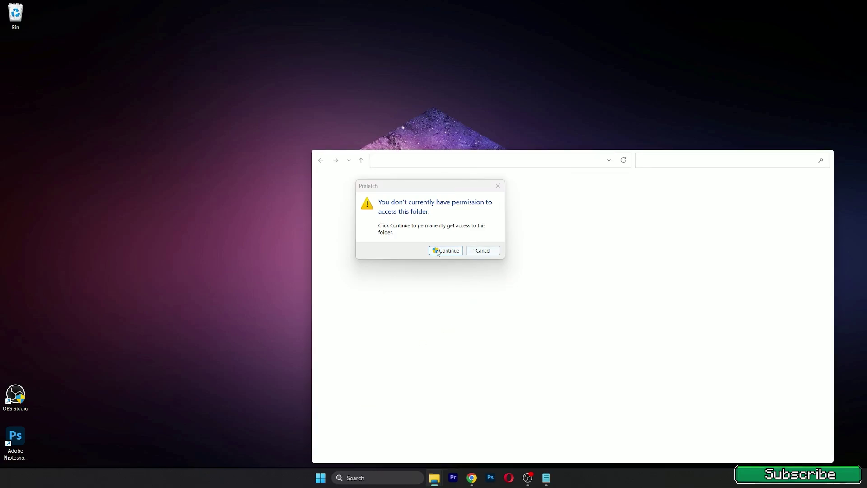
left_click(445, 251)
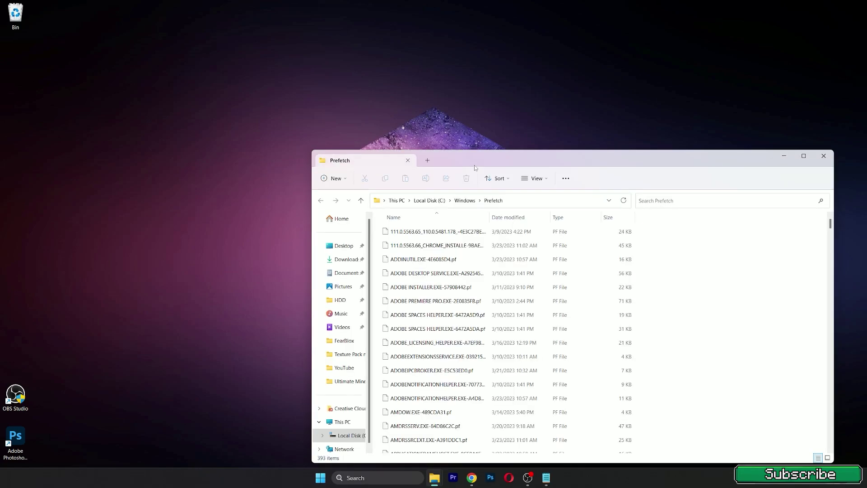
key("ctrl+a")
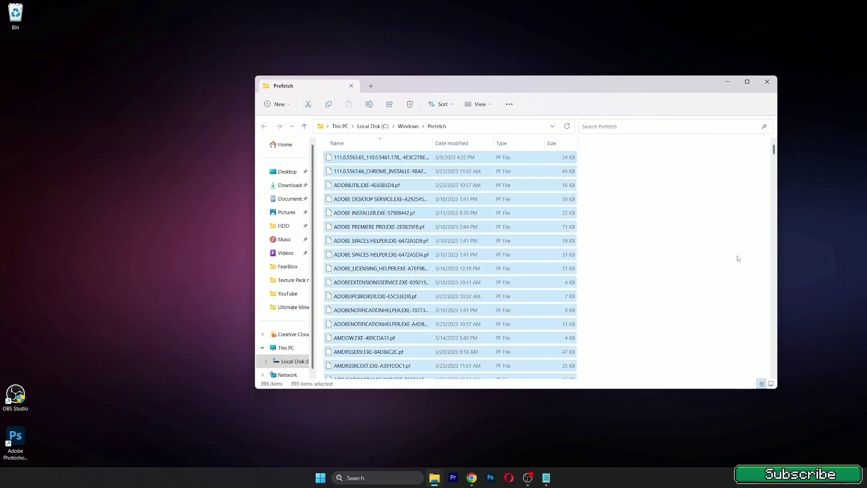
key("Delete")
key("alt+d")
key("Return")
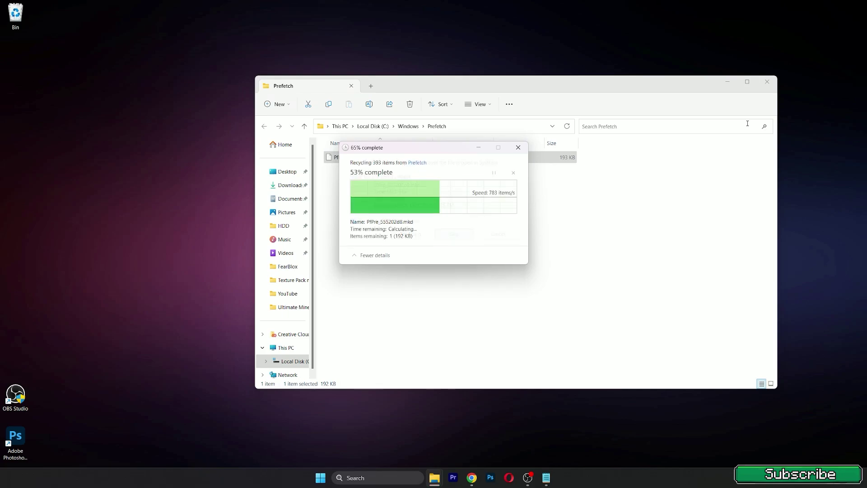
left_click(767, 82)
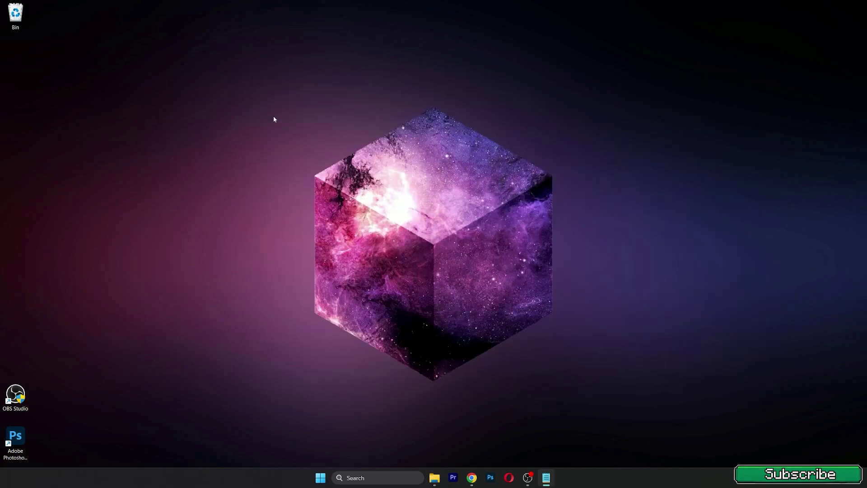
Step: Go to This PC and bring up the context menu for Local Disk (C:)
double_click(25, 21)
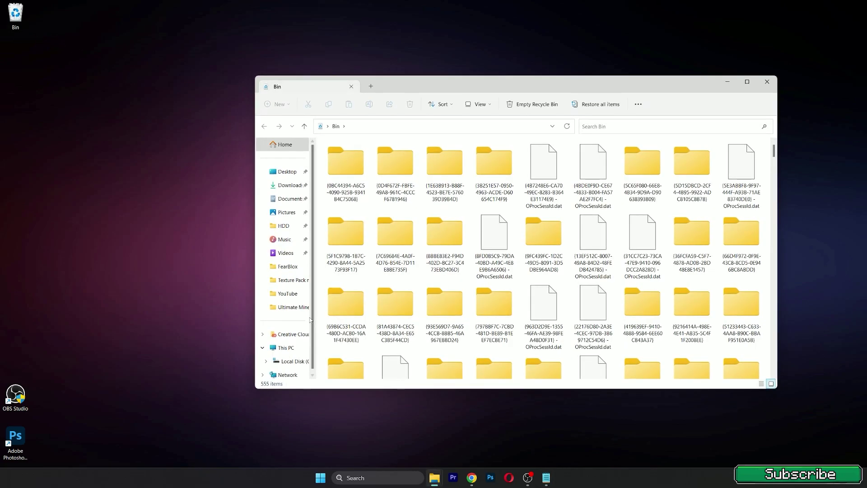
left_click(285, 348)
right_click(366, 167)
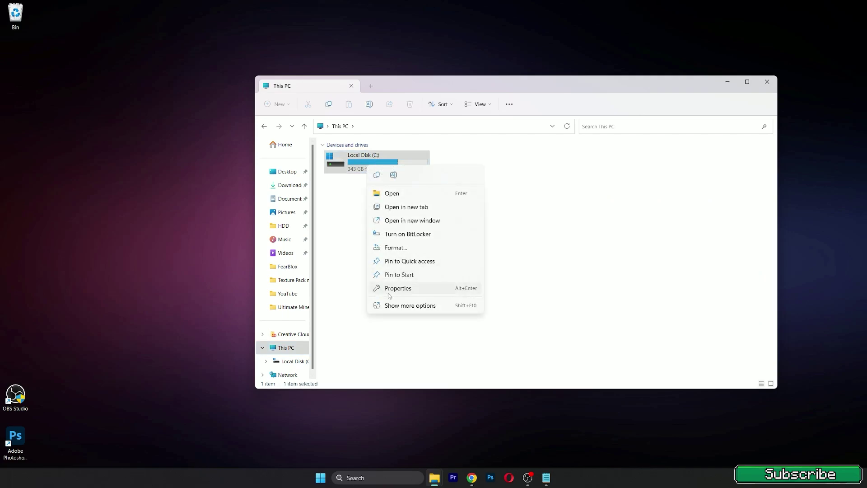
Step: Retrim the C: drive with Optimize from the Tools tab of its Properties
left_click(409, 306)
left_click(415, 458)
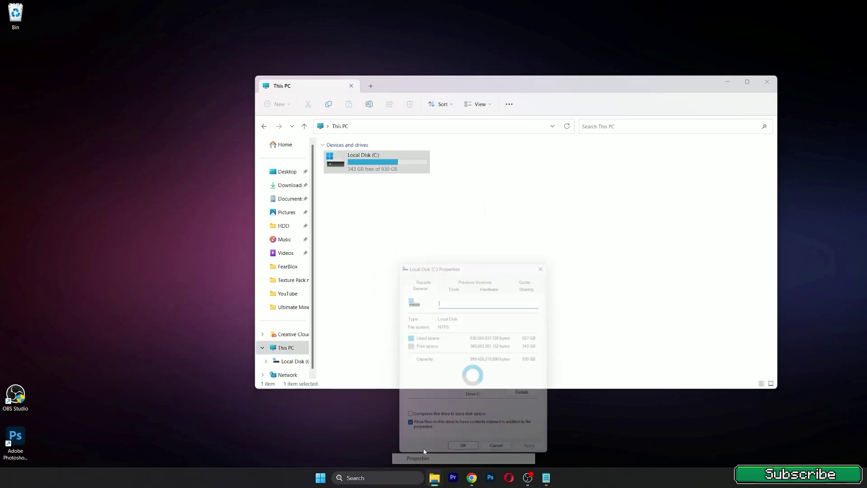
left_click(767, 81)
left_click_drag(515, 262, 504, 129)
left_click(450, 150)
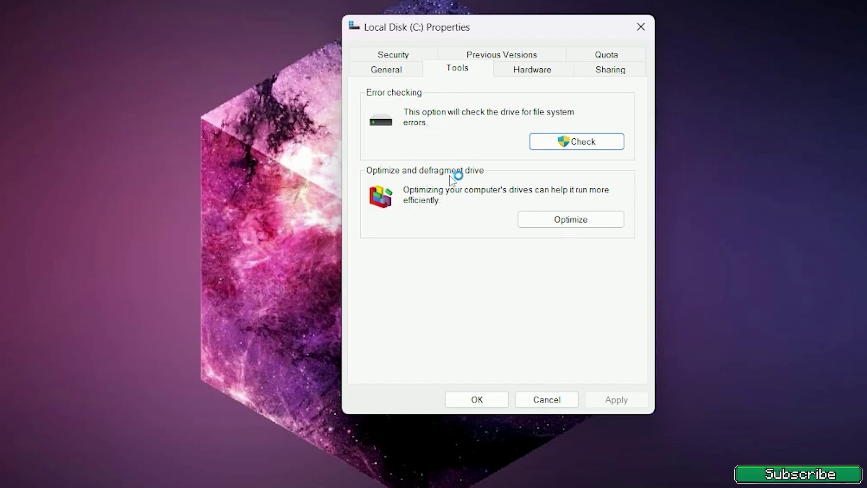
left_click(566, 223)
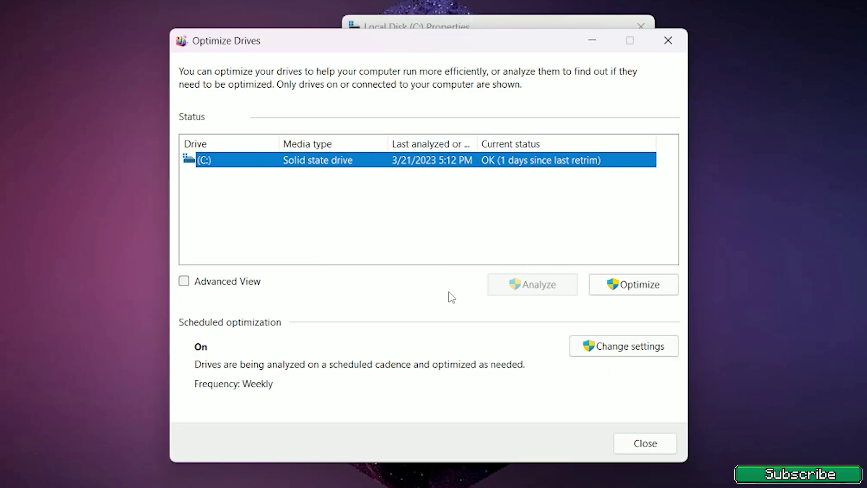
left_click(628, 290)
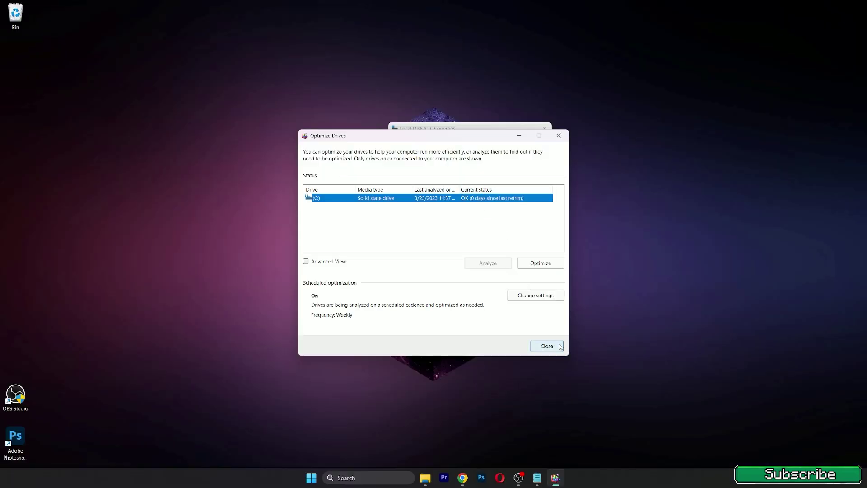
Step: Close Optimize Drives and open the detailed storage usage breakdown for Local Disk (C:)
left_click(546, 346)
left_click(412, 151)
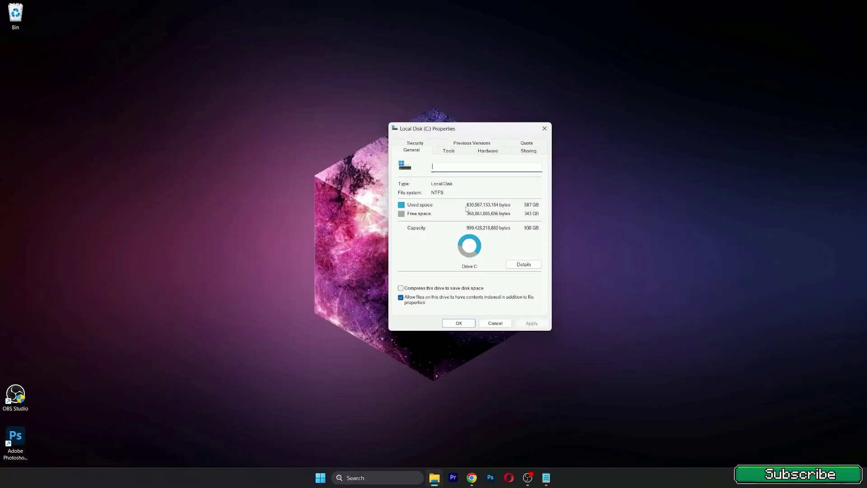
left_click(524, 266)
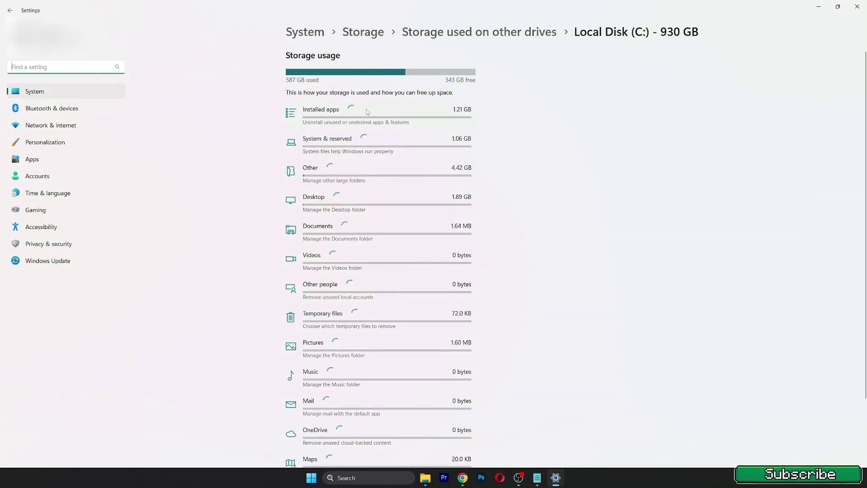
scroll(406, 152, "down", 3)
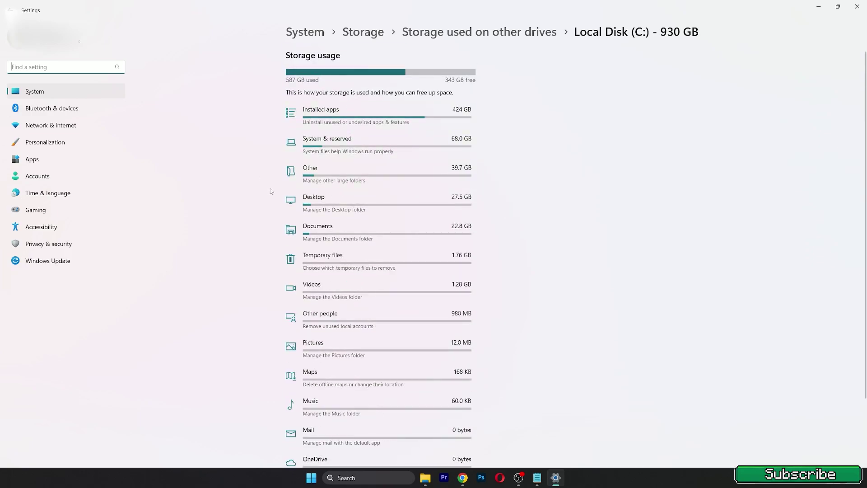
Step: Remove temporary files, including Downloads and Recycle Bin, confirming permanent deletion
left_click(325, 267)
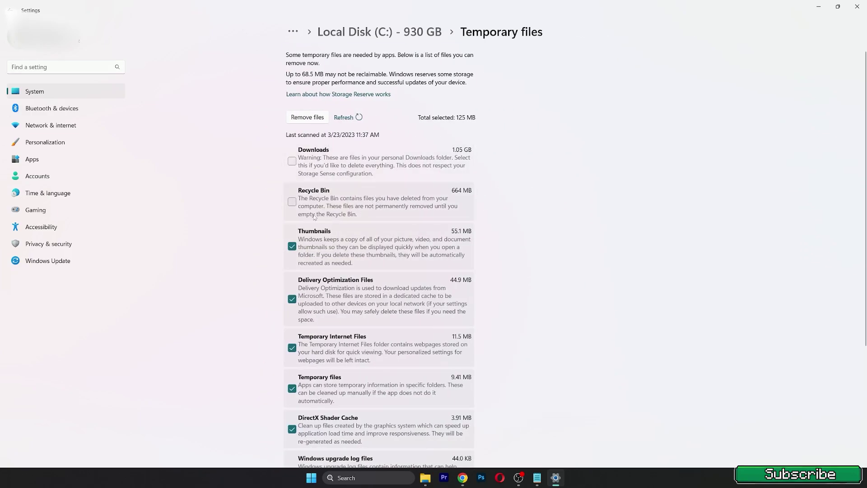
scroll(416, 157, "down", 4)
scroll(346, 149, "up", 4)
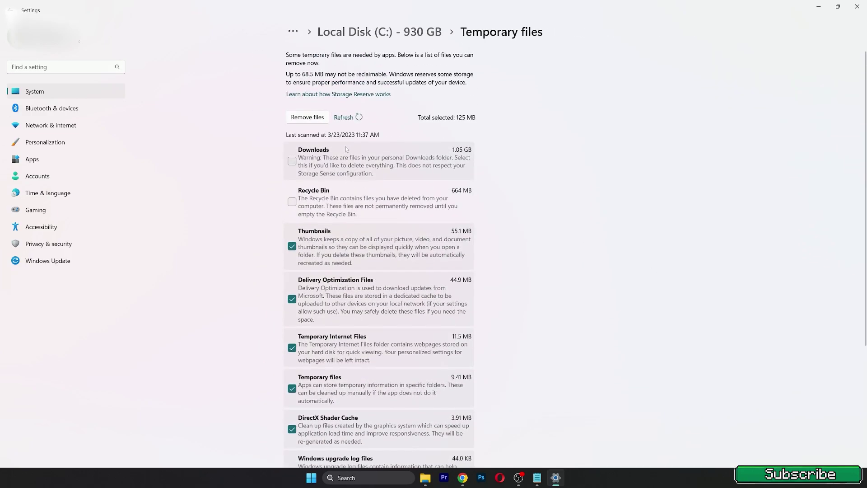
left_click(292, 162)
left_click(294, 202)
scroll(311, 275, "down", 4)
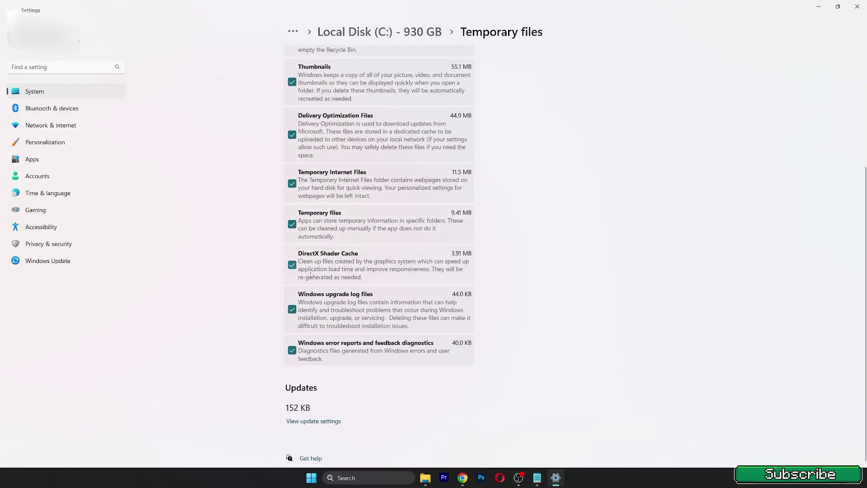
scroll(311, 274, "up", 4)
left_click(319, 117)
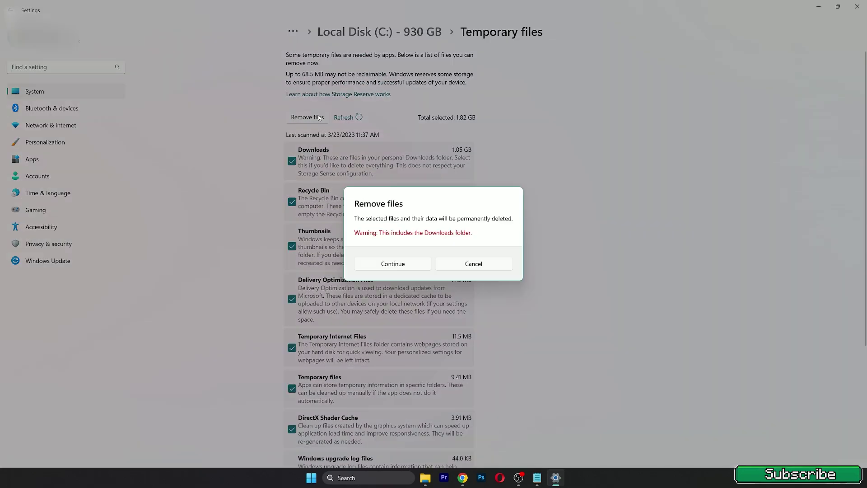
left_click(385, 265)
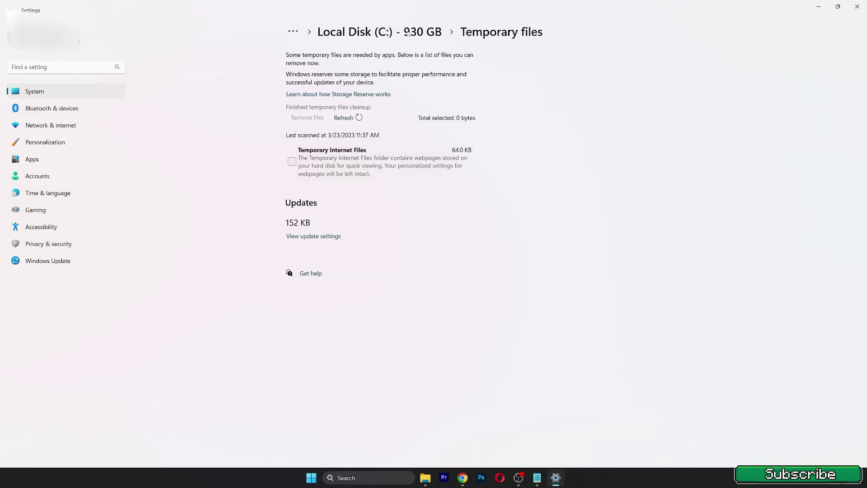
Step: Return to the Local Disk (C:) storage breakdown and review the loaded category sizes
left_click(422, 30)
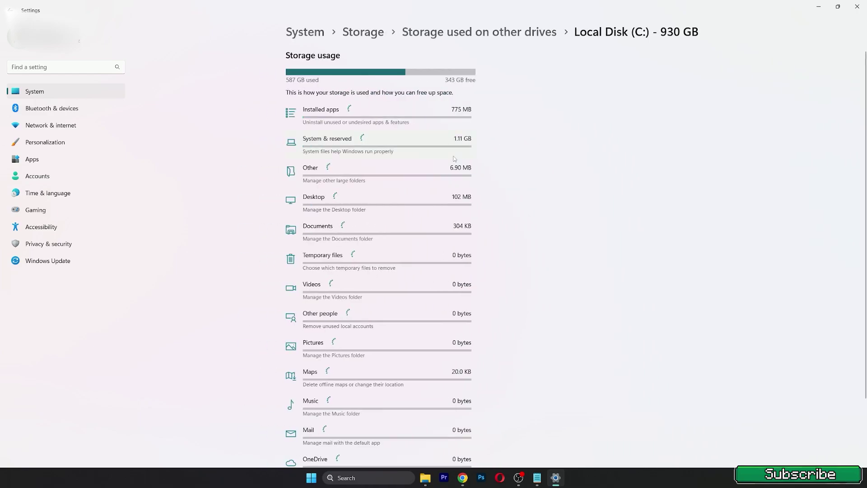
scroll(382, 226, "down", 2)
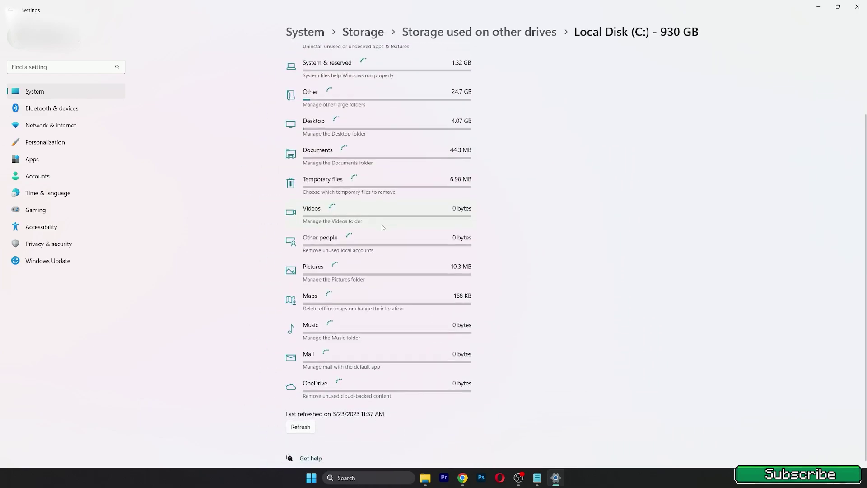
scroll(366, 227, "up", 2)
scroll(335, 194, "down", 2)
scroll(361, 253, "up", 2)
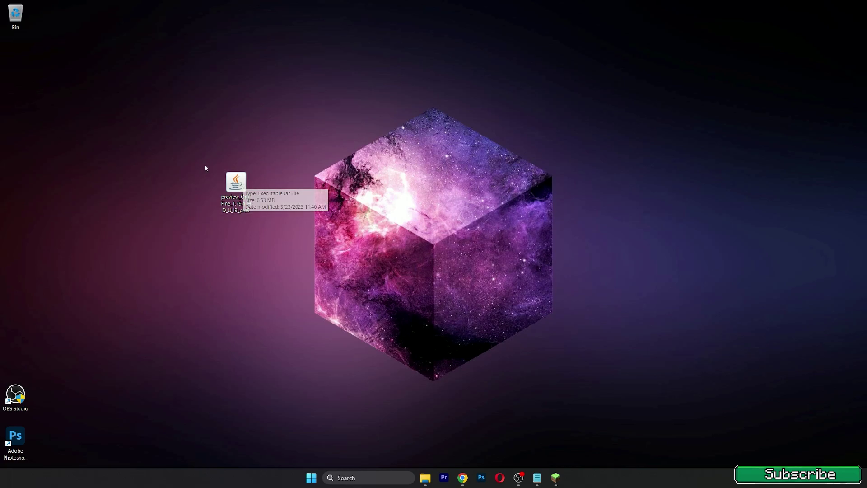
Step: Install OptiFine from the desktop jar, recycle the installer, and launch Minecraft
left_click_drag(199, 164, 230, 183)
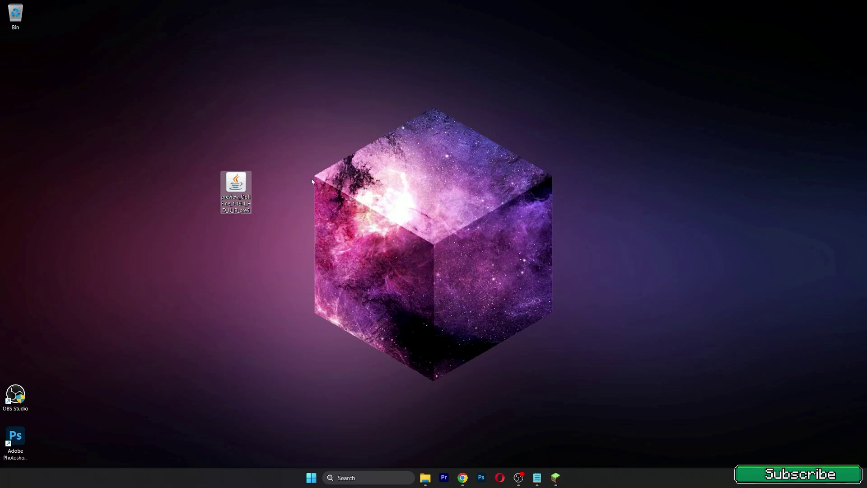
double_click(244, 185)
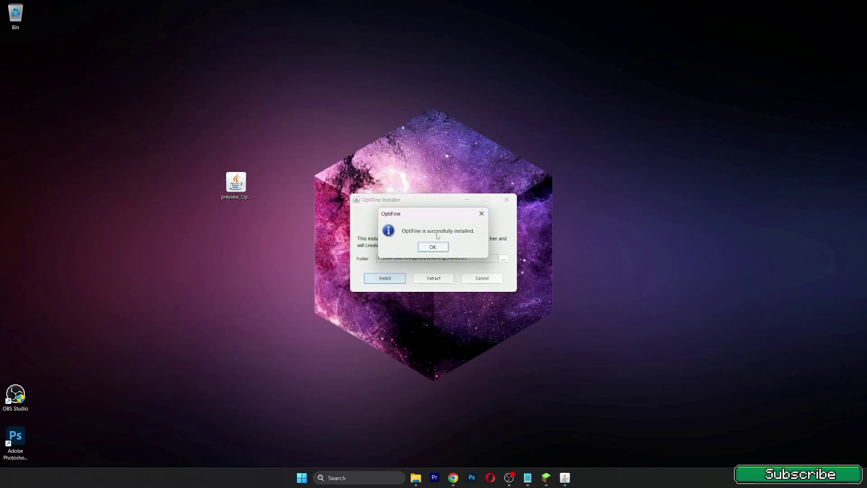
left_click(433, 247)
left_click_drag(222, 182, 15, 14)
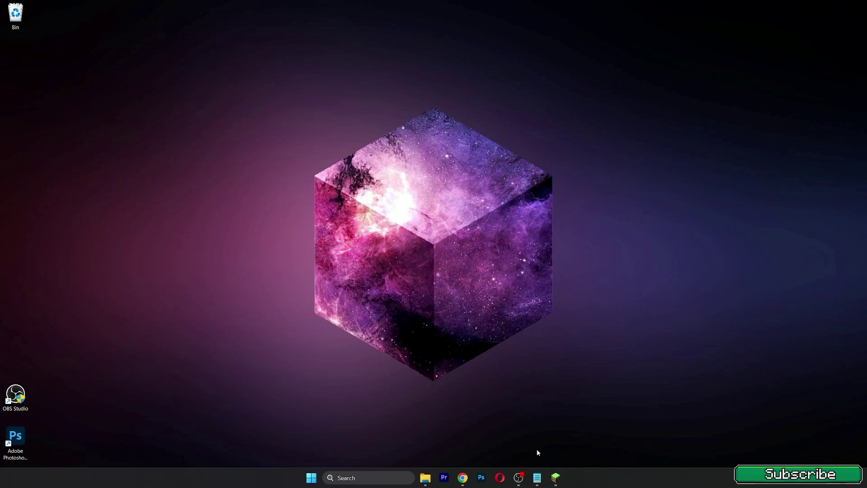
left_click(556, 477)
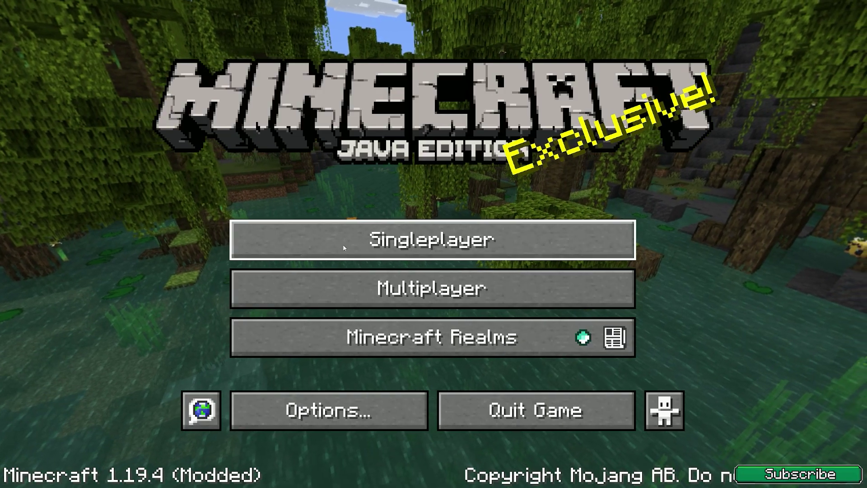
Step: Load the Sherlock world from the Singleplayer list
left_click(344, 248)
left_click(332, 149)
left_click(332, 149)
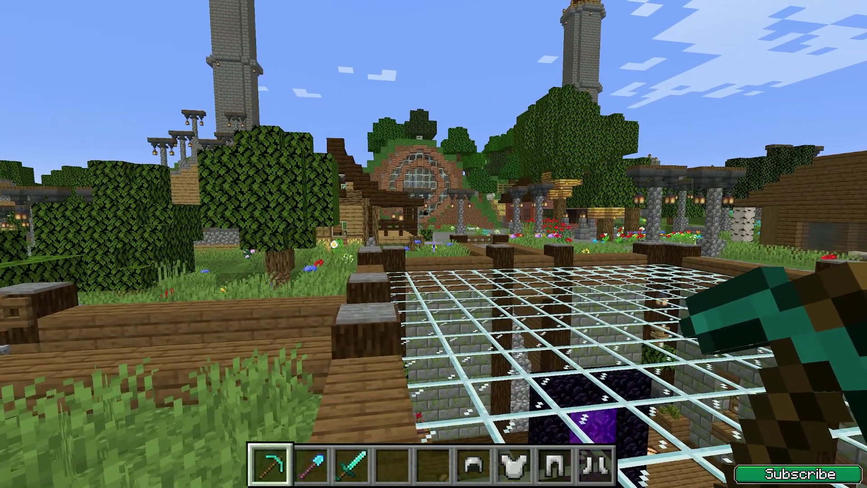
Step: In Video Settings set Graphics Fast, Render Distance 8, Simulation Distance 12, and adjust smooth lighting
key("Escape")
left_click(305, 319)
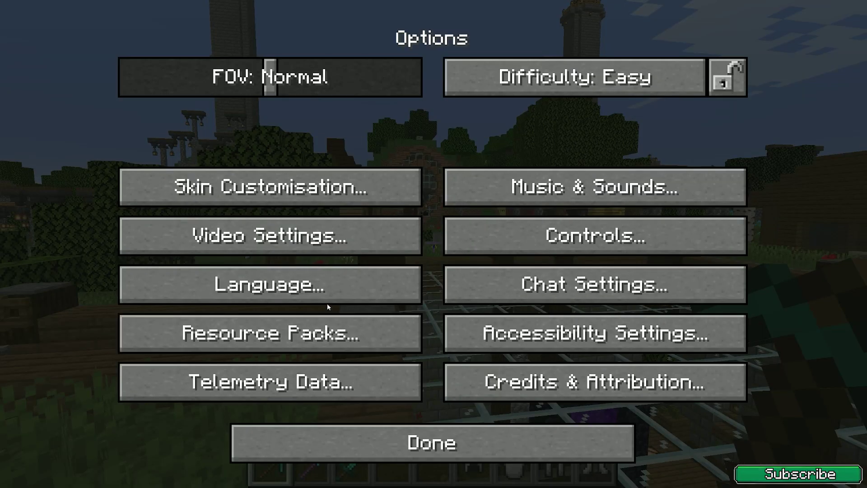
left_click(323, 251)
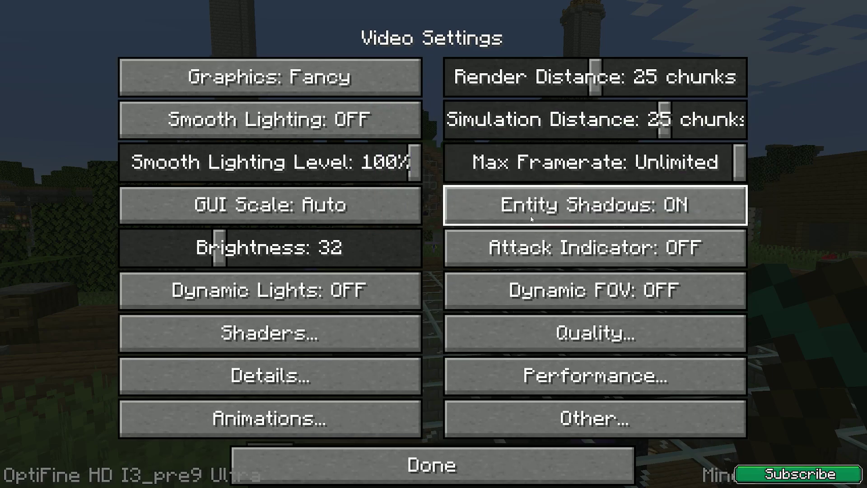
left_click(334, 81)
left_click(335, 82)
left_click_drag(583, 76, 494, 77)
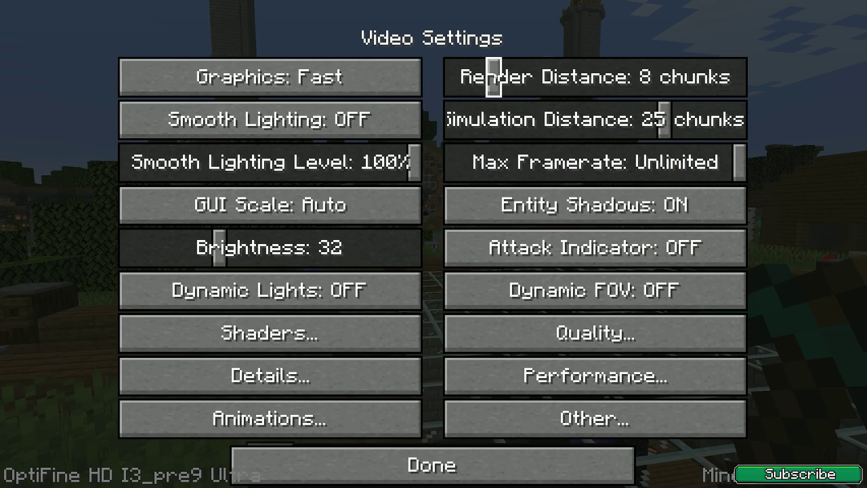
left_click_drag(664, 119, 530, 119)
left_click_drag(414, 161, 468, 165)
left_click(701, 327)
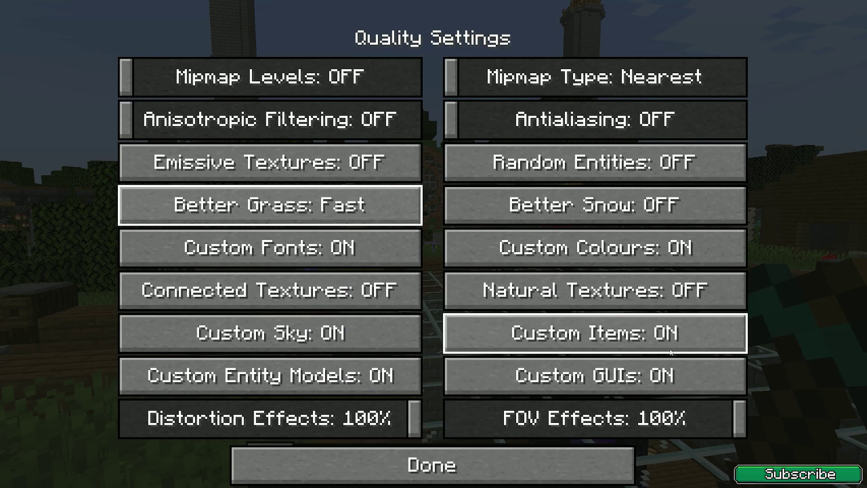
Step: Turn Fast Render on, Debug Profiler off, and Lagometer on
left_click(428, 450)
left_click(497, 374)
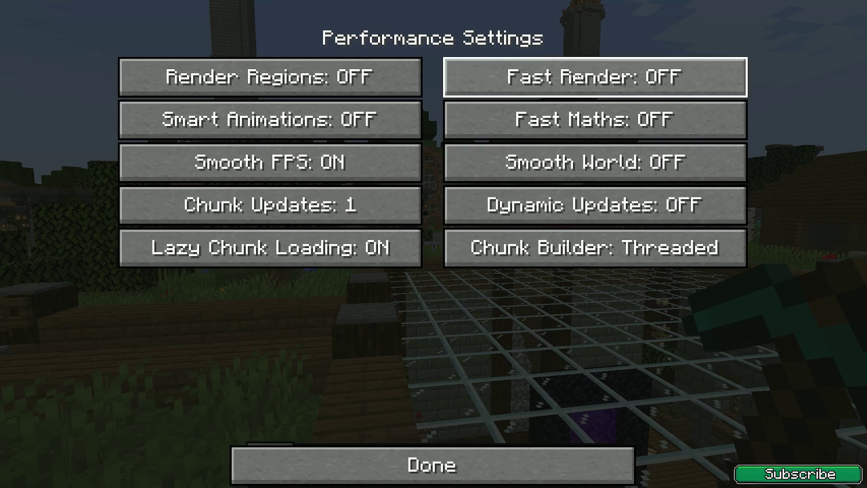
left_click(579, 77)
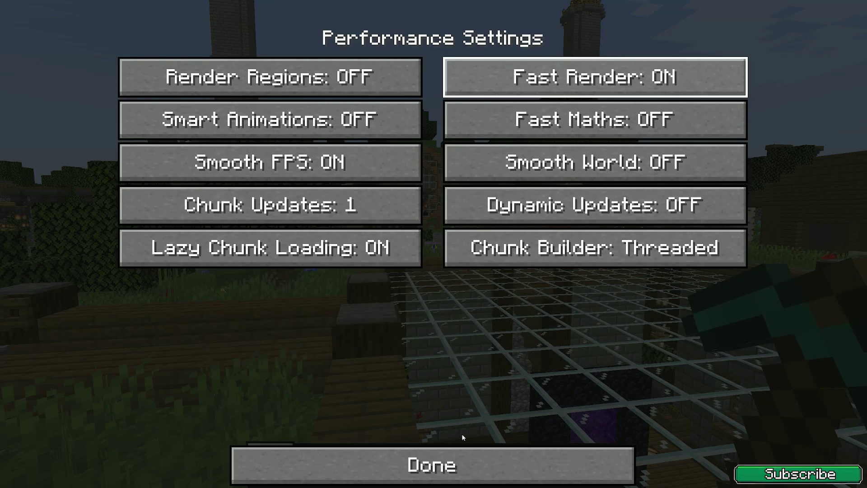
left_click(472, 449)
left_click(471, 414)
left_click(518, 81)
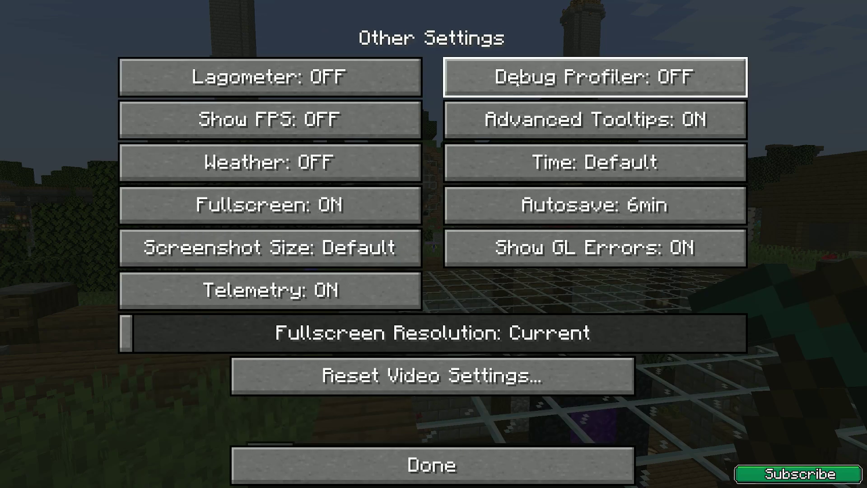
left_click(368, 77)
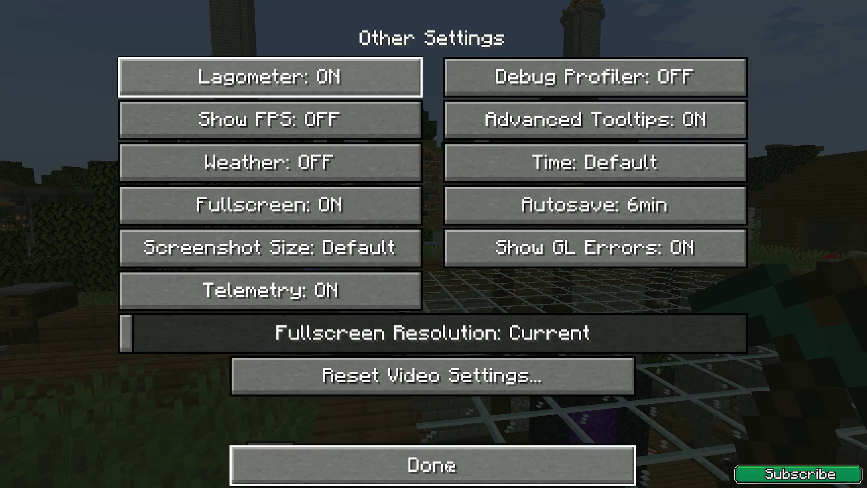
left_click(433, 465)
Step: Set Particles to Minimal, Clouds to Fast, and turn off Sky, Sun & Moon, and Biome Blend
left_click(271, 414)
left_click(615, 418)
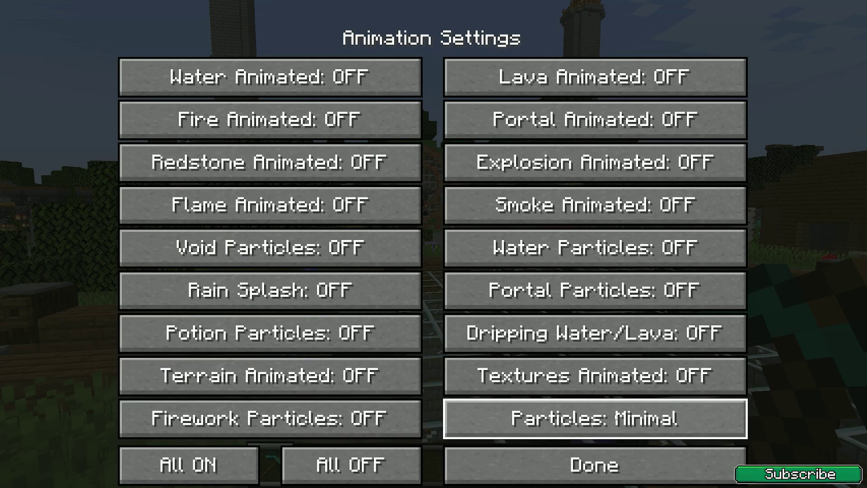
left_click(550, 465)
left_click(267, 372)
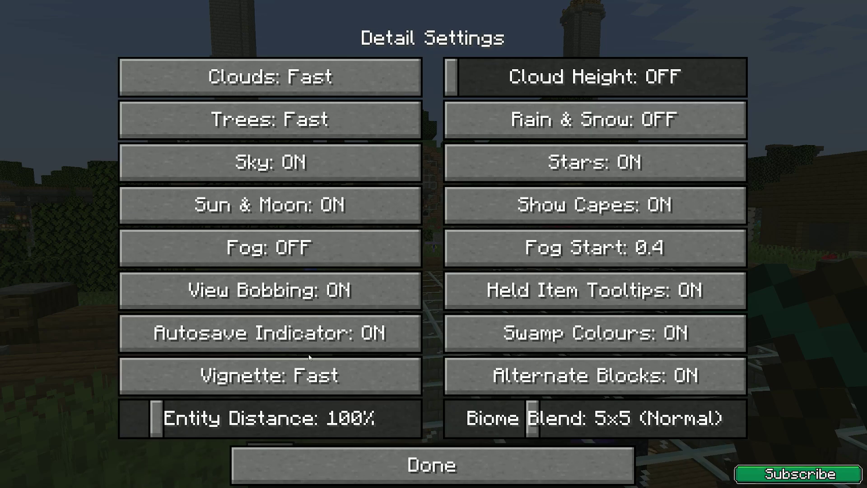
left_click(278, 70)
left_click(312, 77)
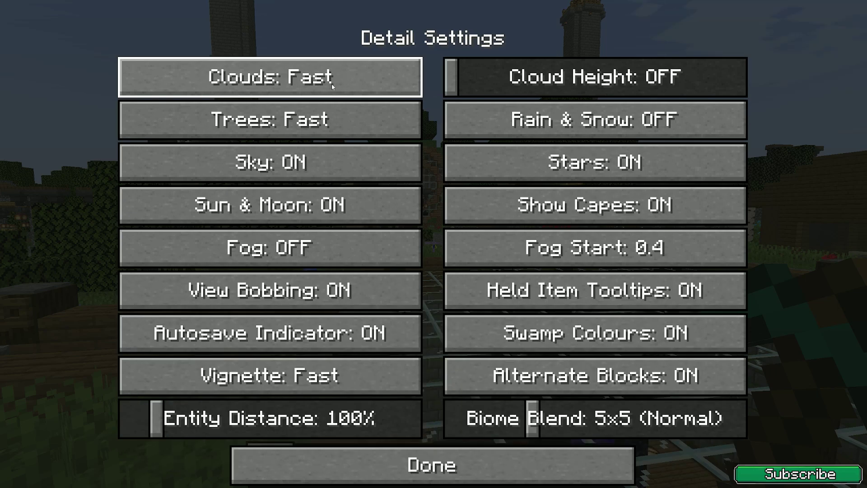
left_click(307, 162)
left_click(289, 212)
left_click_drag(532, 418, 466, 418)
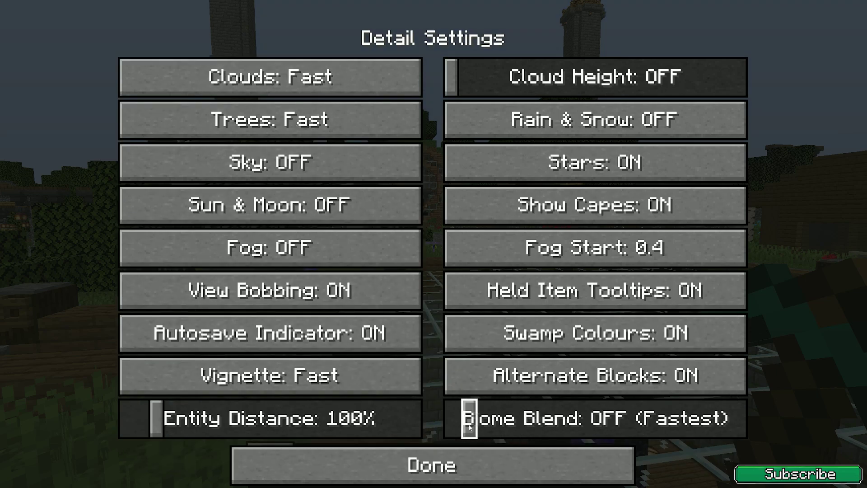
left_click(416, 475)
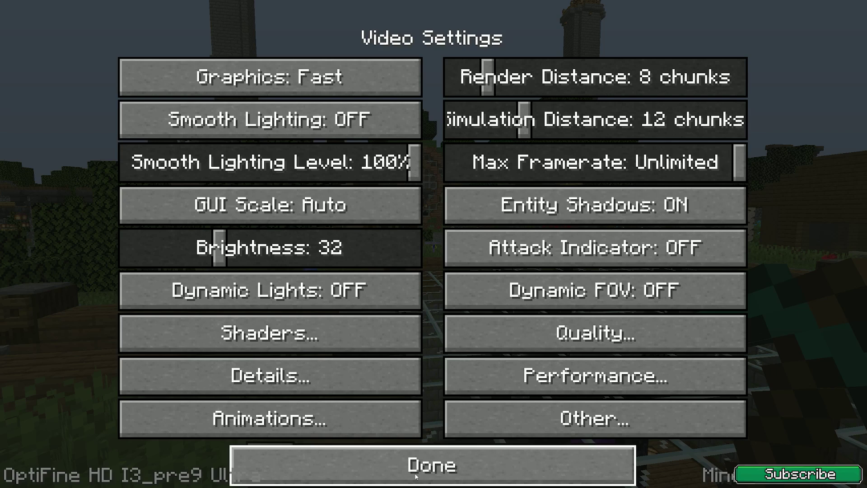
Step: Leave Video Settings and Options, resume the world, and walk with the F3 frame-rate overlay shown
left_click(440, 461)
left_click(441, 455)
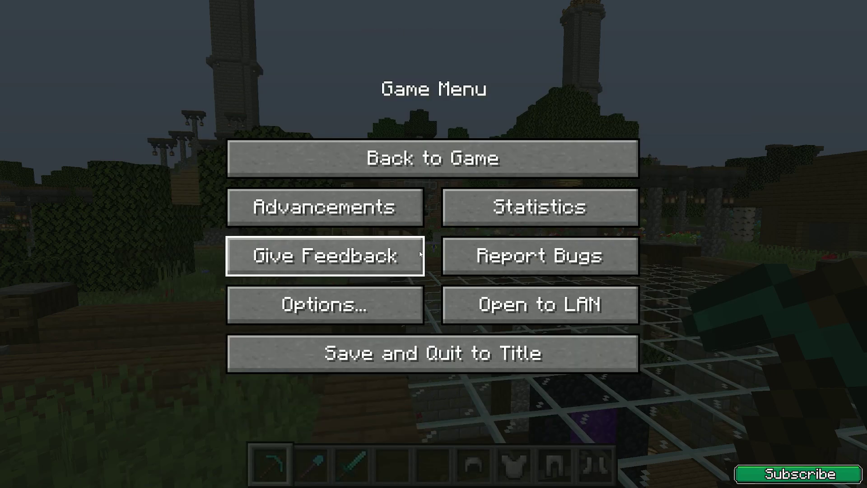
key("Escape")
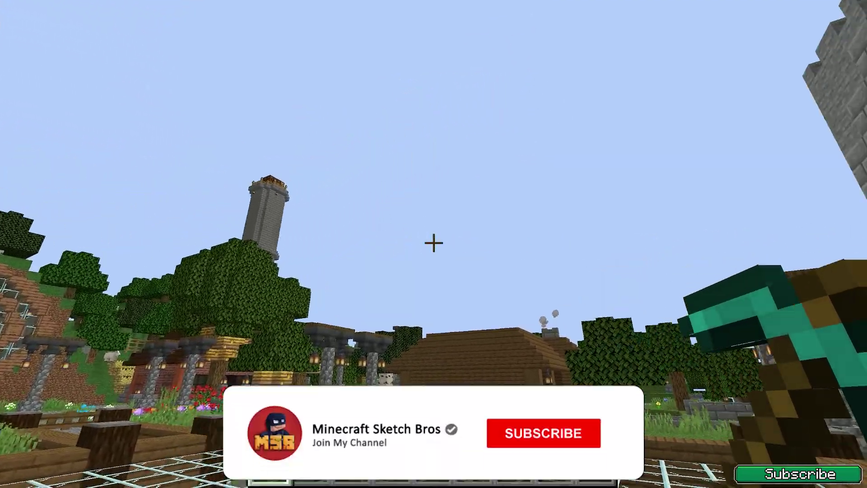
key("F3")
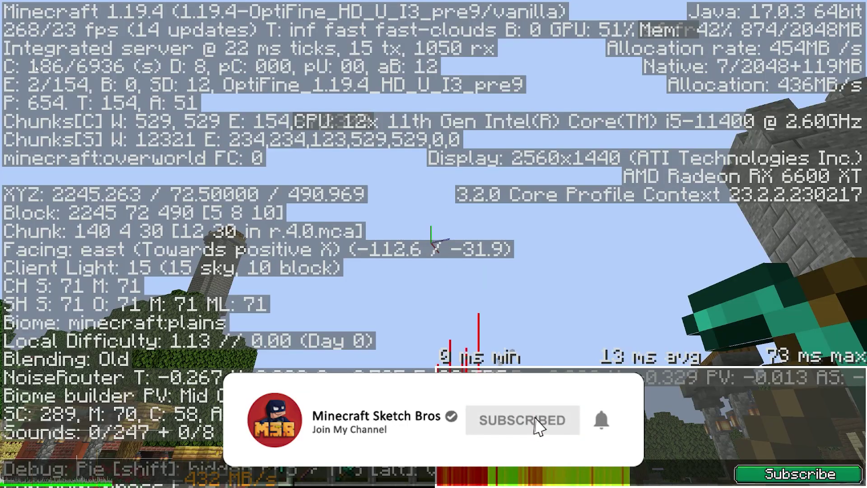
key("w")
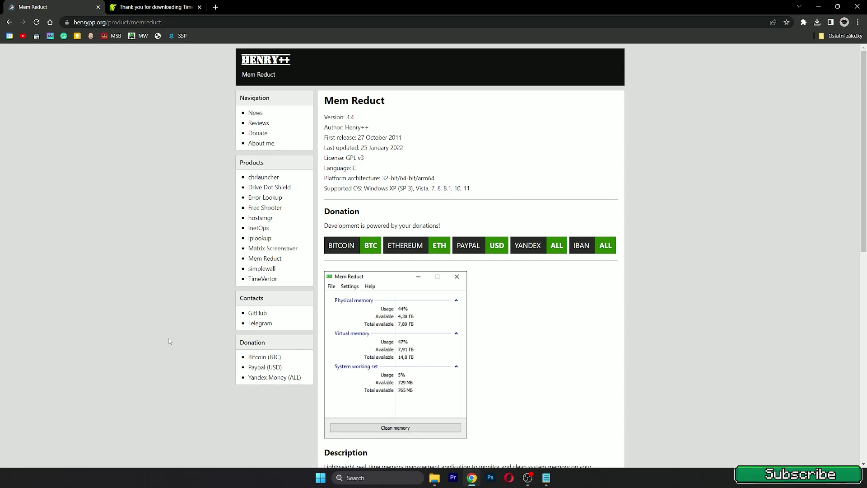
left_click(144, 4)
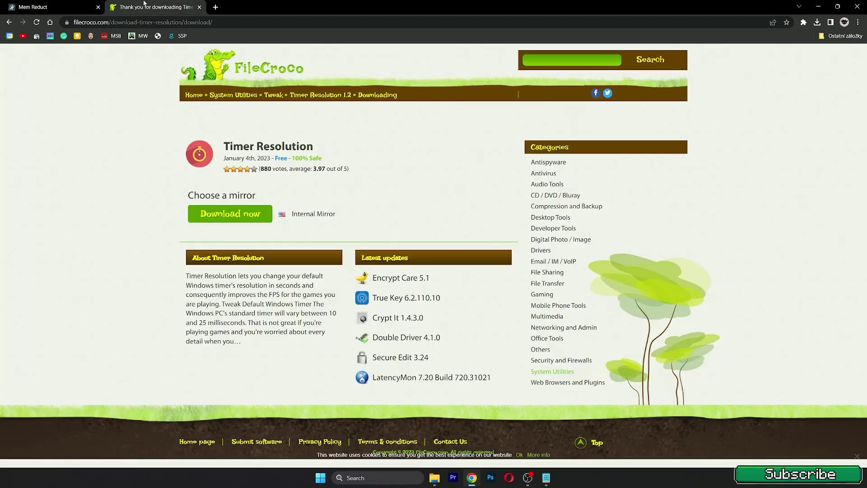
key("ctrl+shift+Tab")
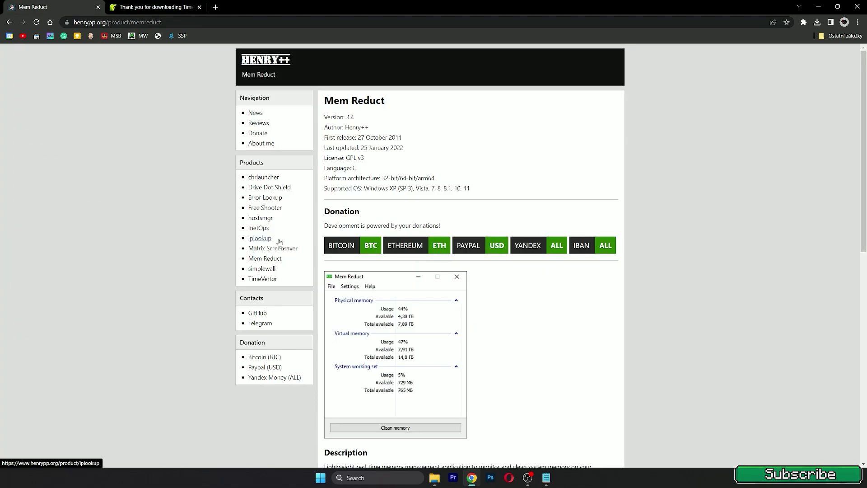
key("ctrl+Tab")
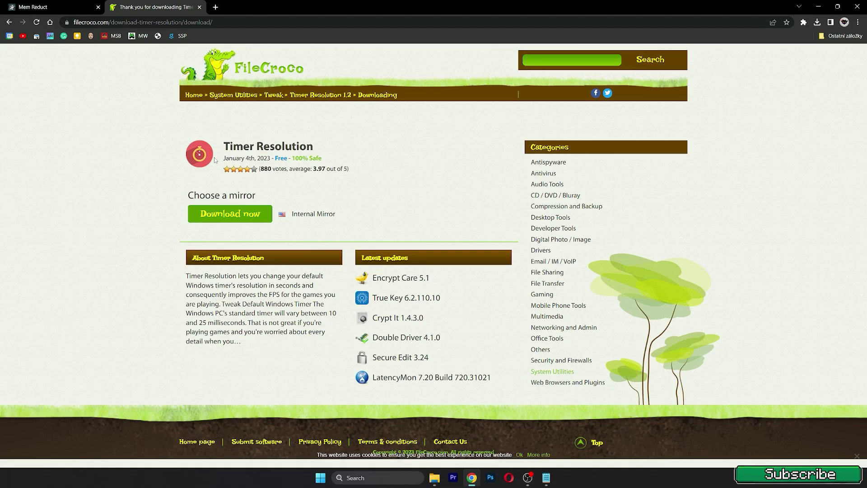
left_click(102, 8)
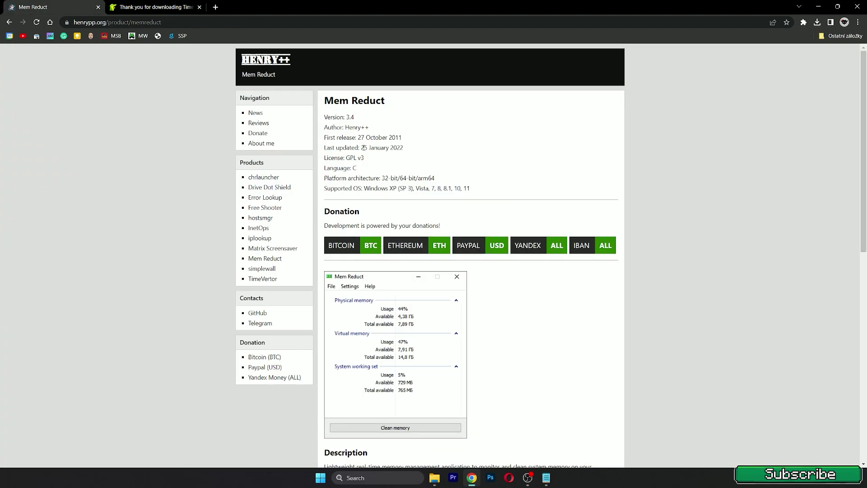
mouse_move(367, 150)
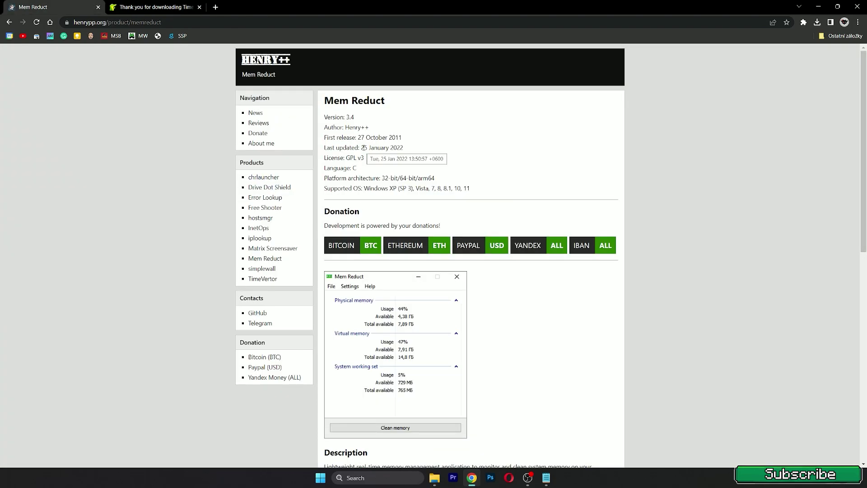